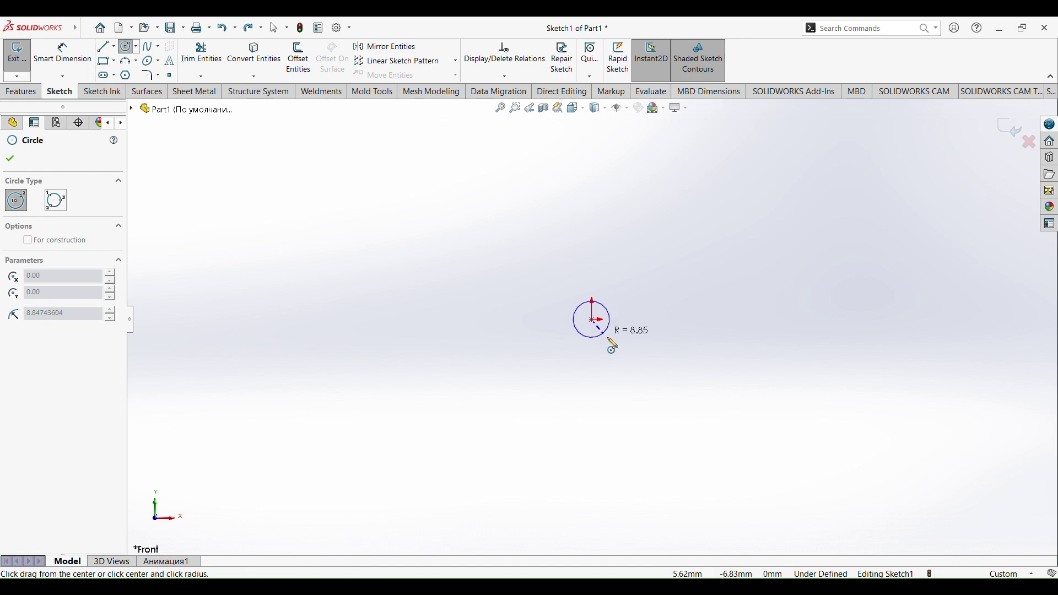
# Sketch two concentric circles centred on the origin, with radii of about 36 mm and 68 mm.
pyautogui.click(645, 372)
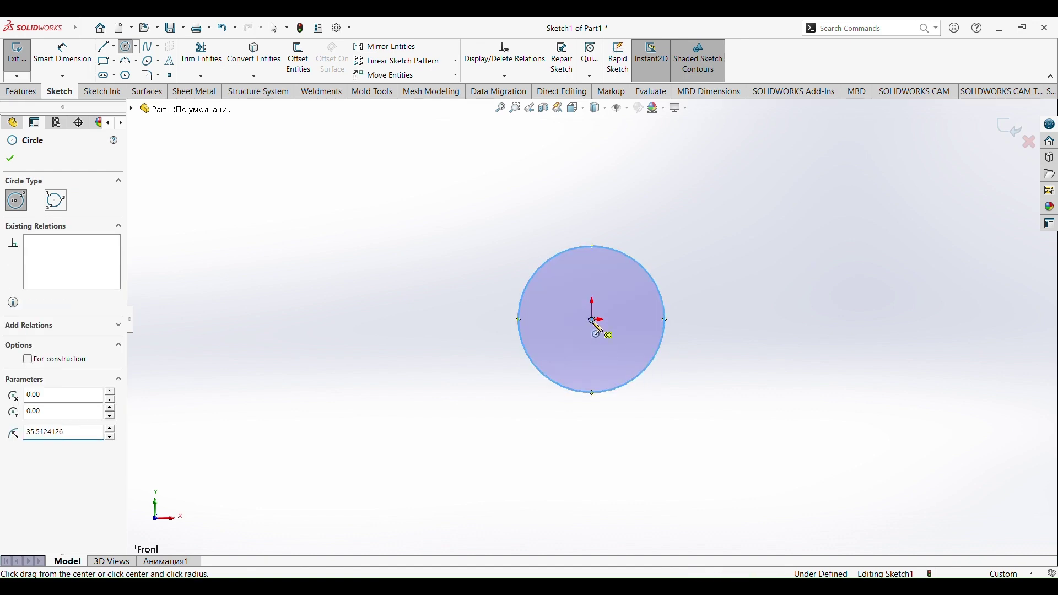
pyautogui.click(593, 320)
pyautogui.click(717, 386)
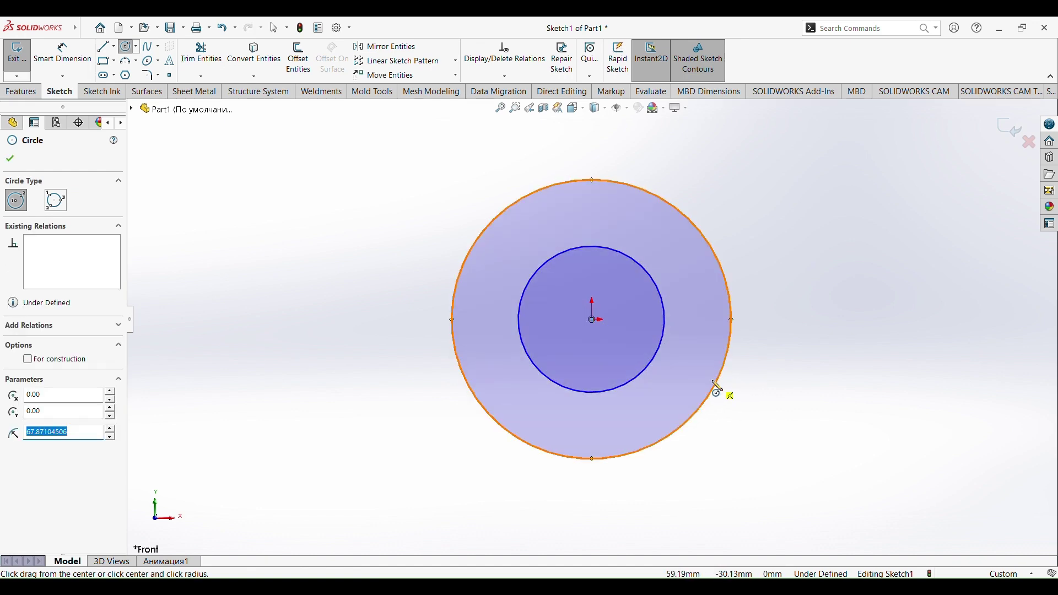
# Dimension the inner circle's diameter to 20 mm and the outer circle's diameter to 70 mm.
pyautogui.click(62, 56)
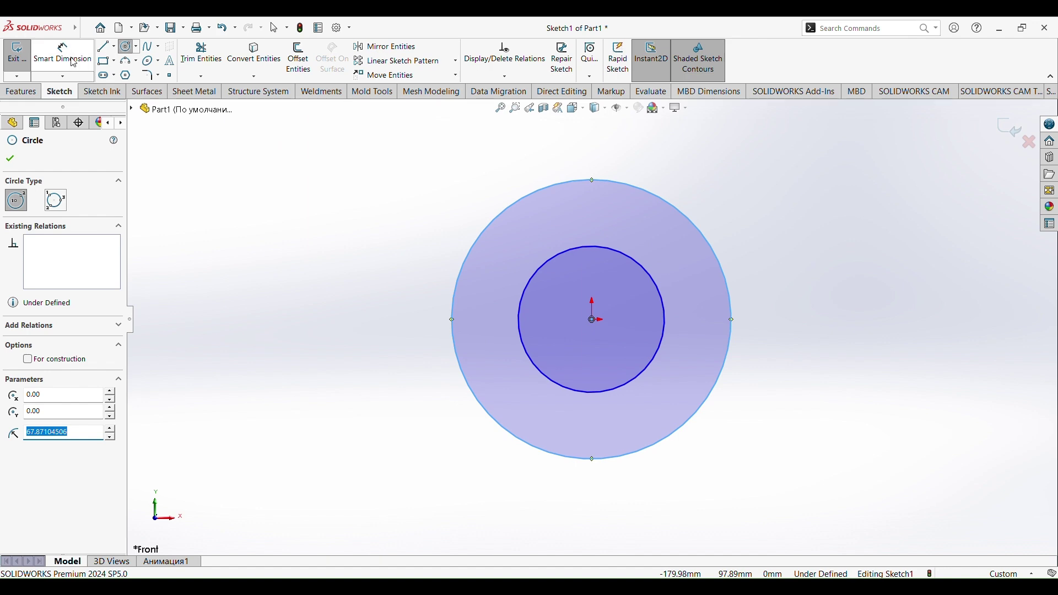
pyautogui.click(528, 288)
pyautogui.click(497, 315)
pyautogui.write('20')
pyautogui.press('Return')
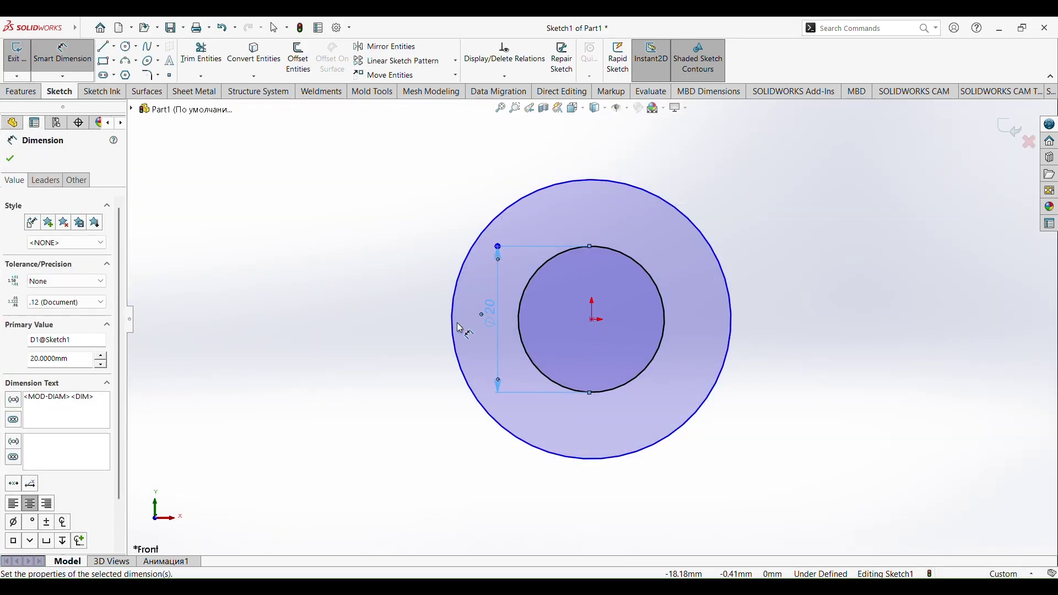
pyautogui.click(453, 322)
pyautogui.click(420, 336)
pyautogui.write('70')
pyautogui.press('Return')
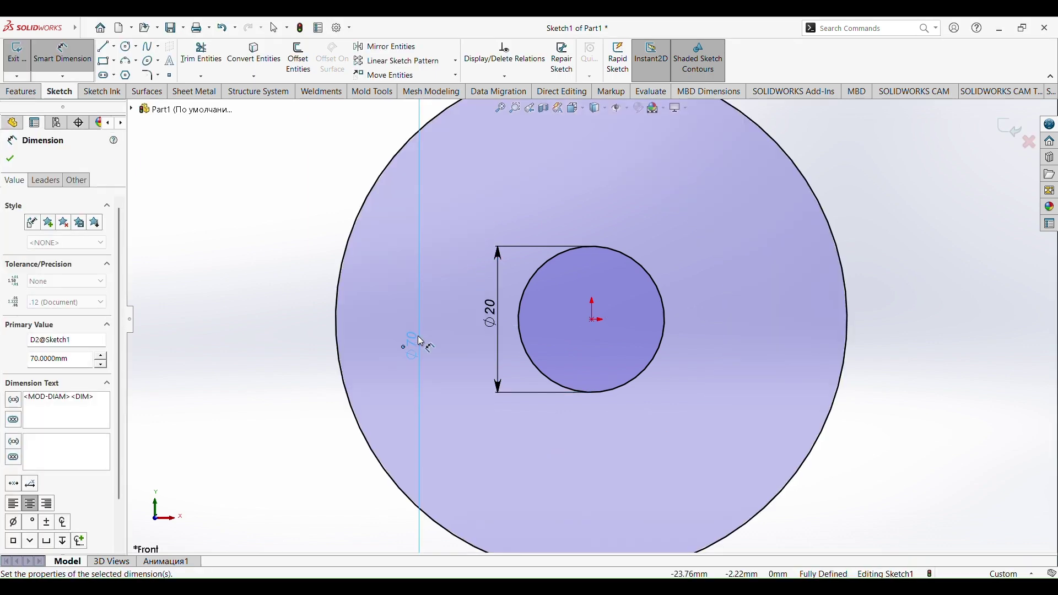
# Extrude the ring profile as a boss with a blind depth of 16 mm.
pyautogui.click(21, 91)
pyautogui.click(23, 58)
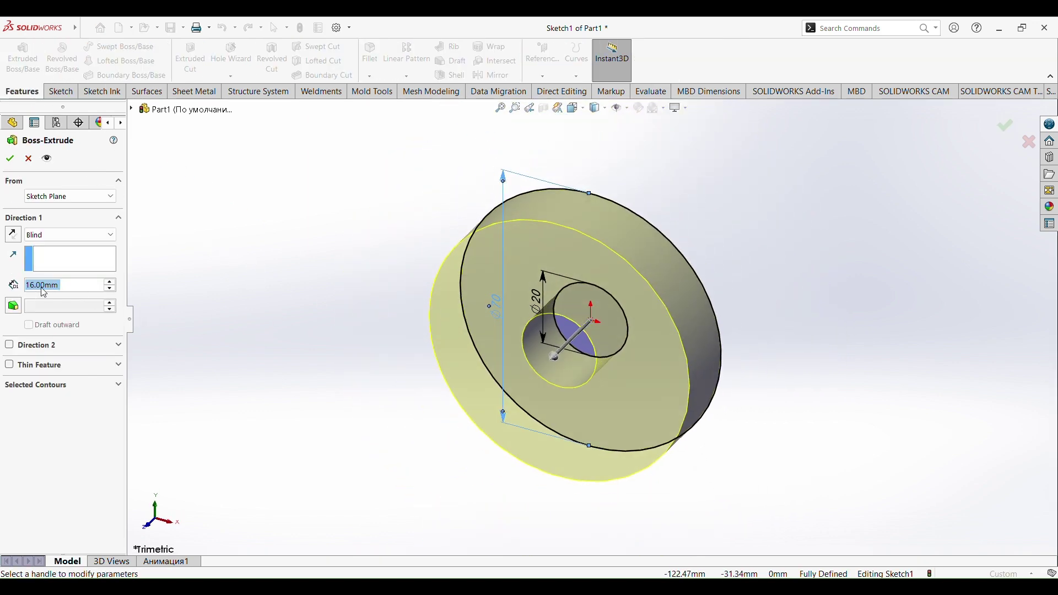
pyautogui.click(14, 158)
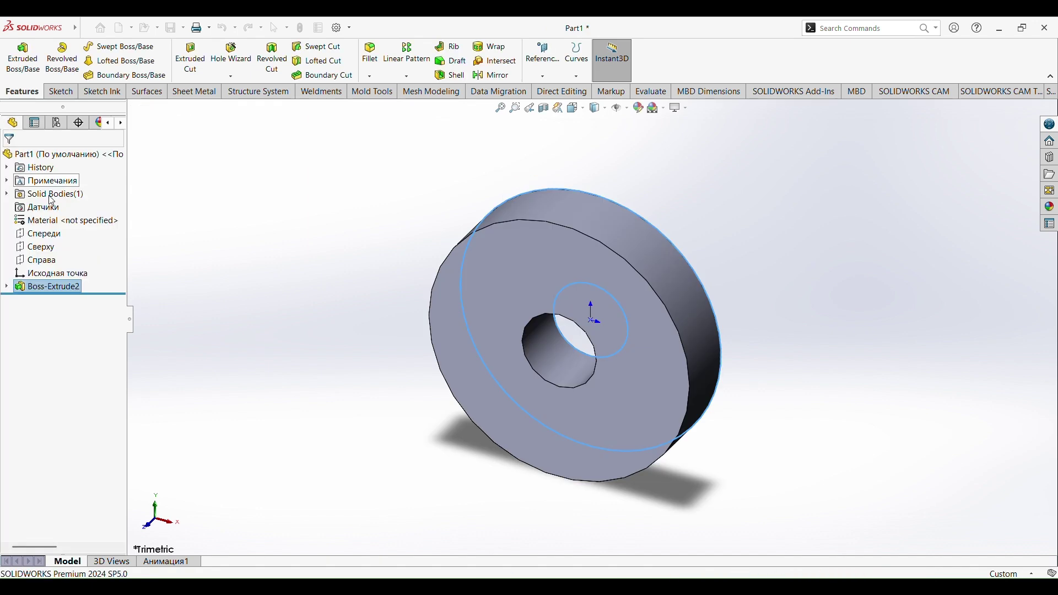
# Start a sketch on the disc's front face and draw a circle centred on the origin with a radius of about 26 mm.
pyautogui.moveTo(276, 313); pyautogui.dragTo(330, 256, button='middle')
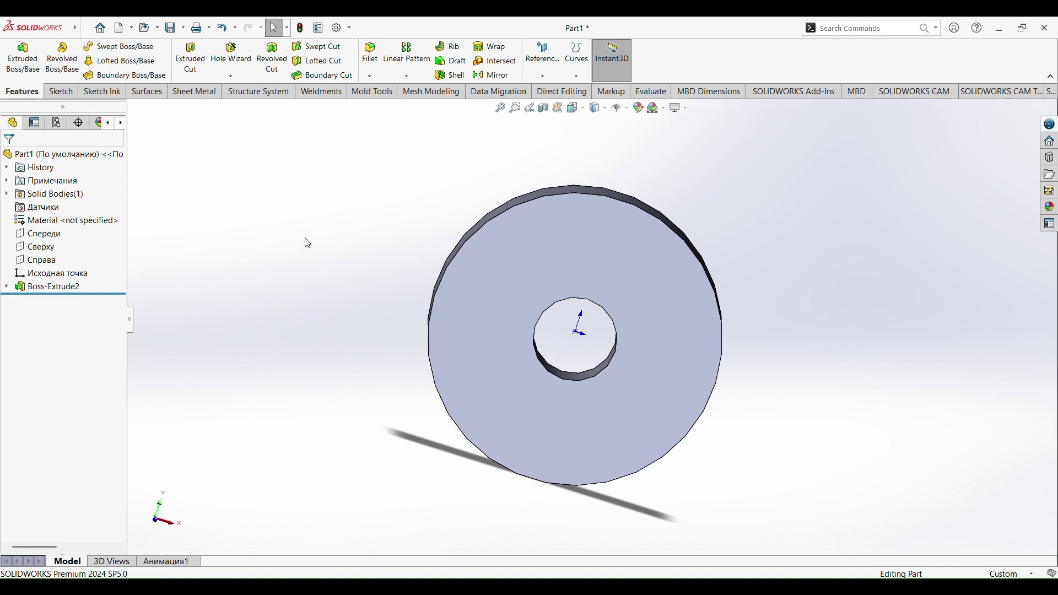
pyautogui.click(59, 93)
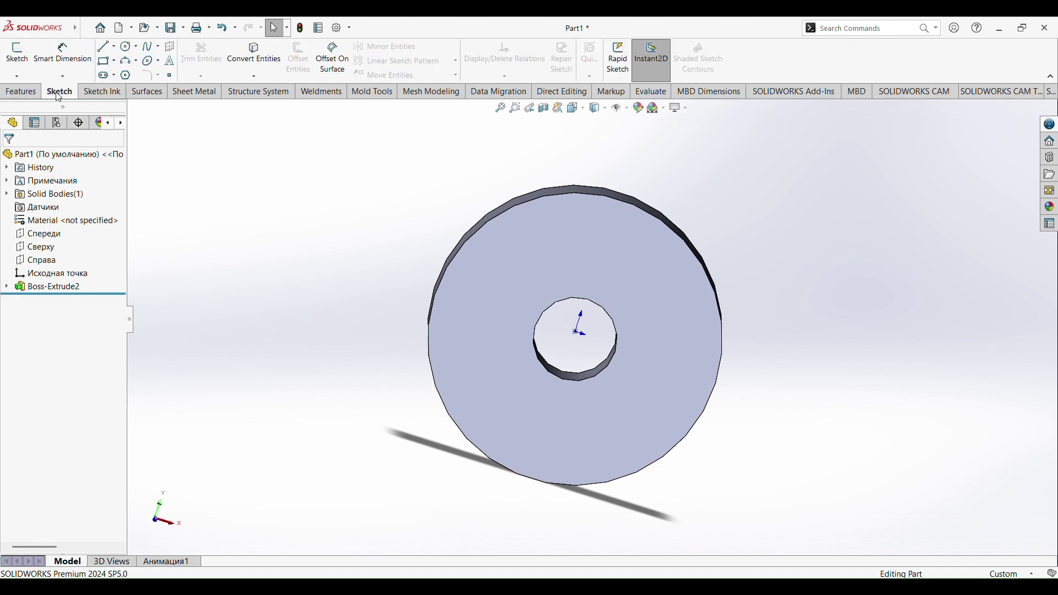
pyautogui.click(129, 47)
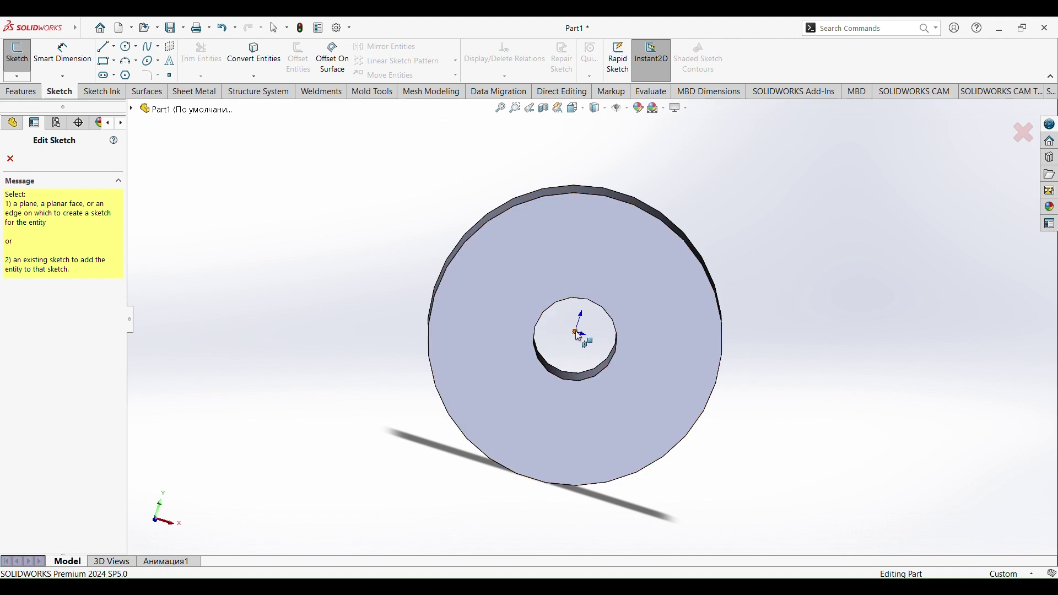
pyautogui.click(605, 377)
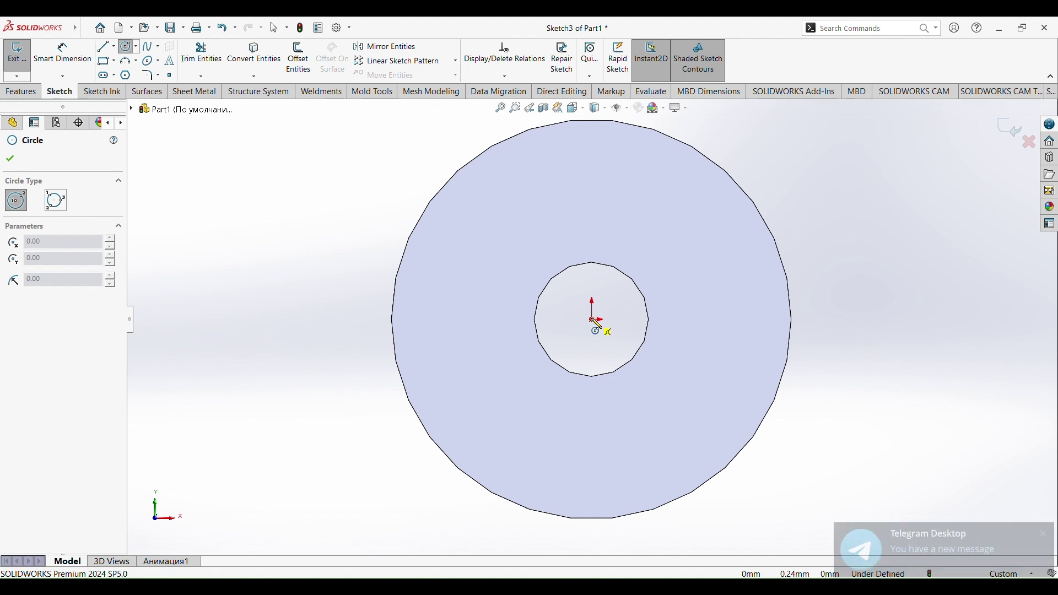
pyautogui.click(595, 321)
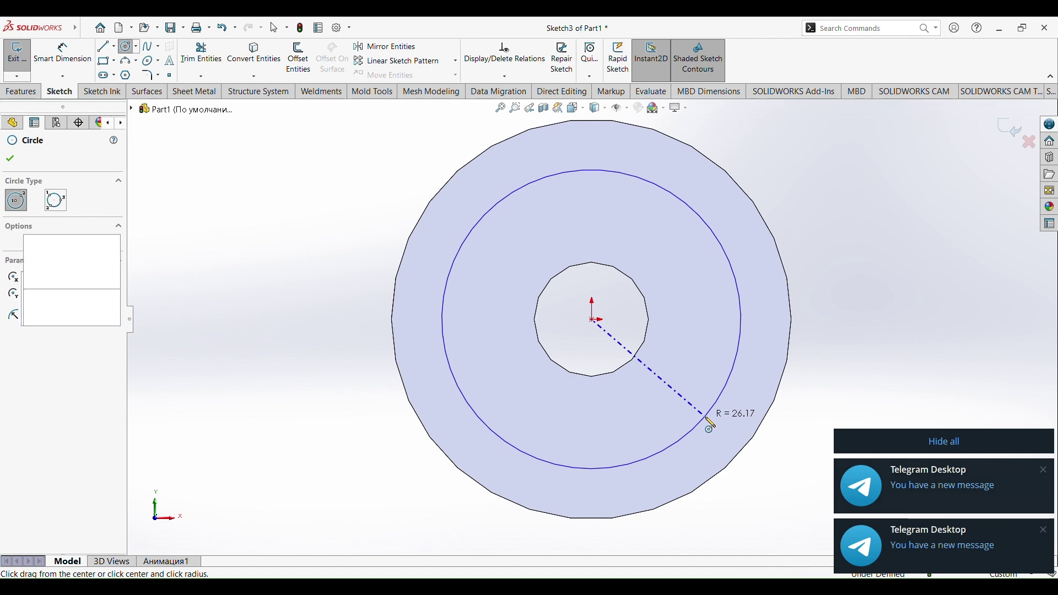
pyautogui.click(710, 424)
# Dimension the new circle's diameter on the disc face to 52 mm.
pyautogui.click(62, 52)
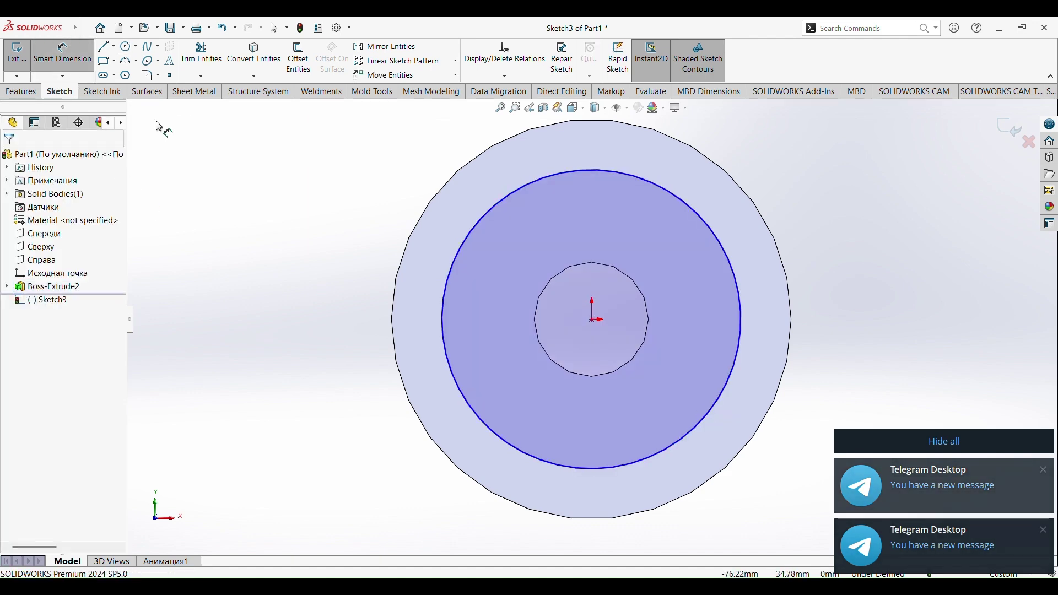
pyautogui.click(449, 267)
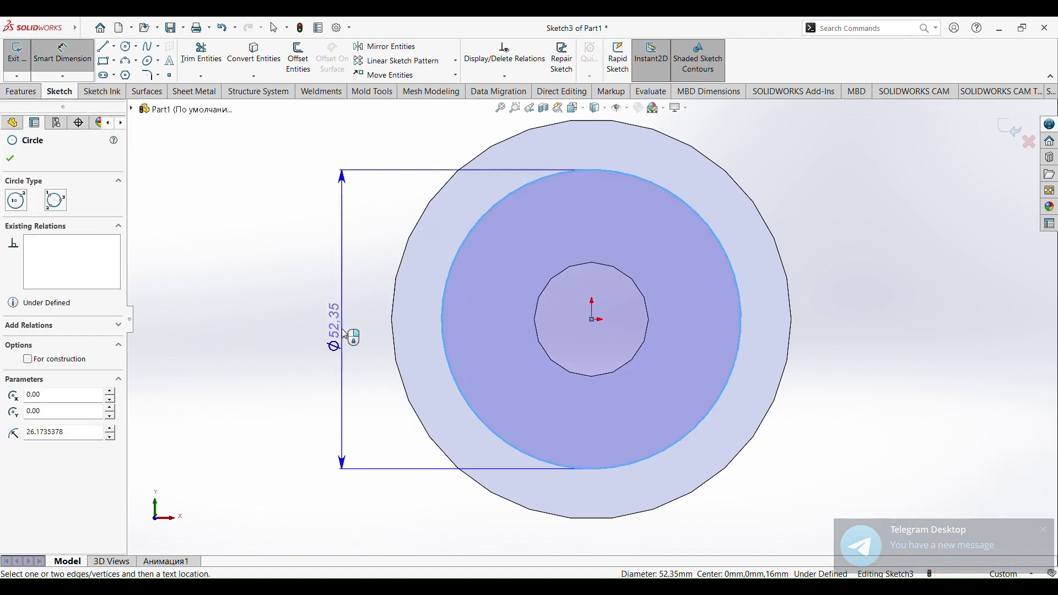
pyautogui.click(345, 335)
pyautogui.write('52')
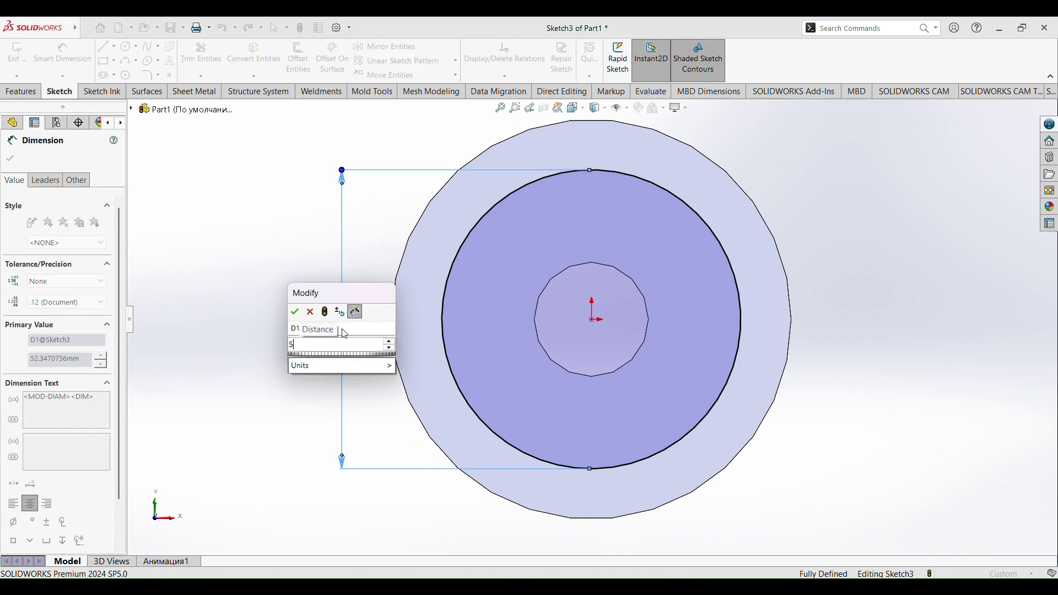
pyautogui.press('Return')
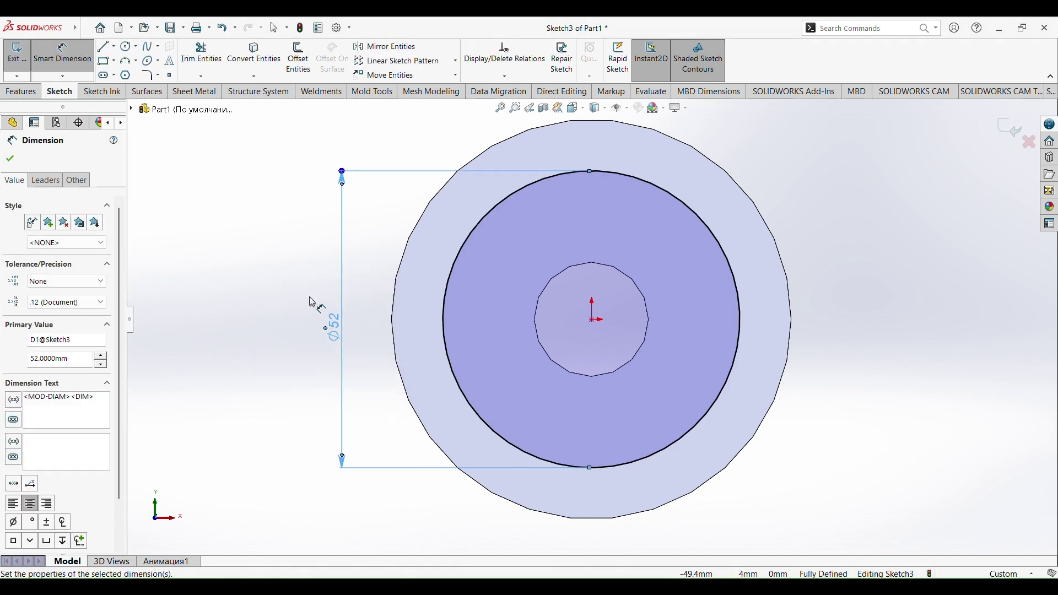
pyautogui.click(210, 207)
# Sketch a small circle of about 4.5 mm radius centred on the top quadrant point of the 52 mm circle.
pyautogui.click(127, 49)
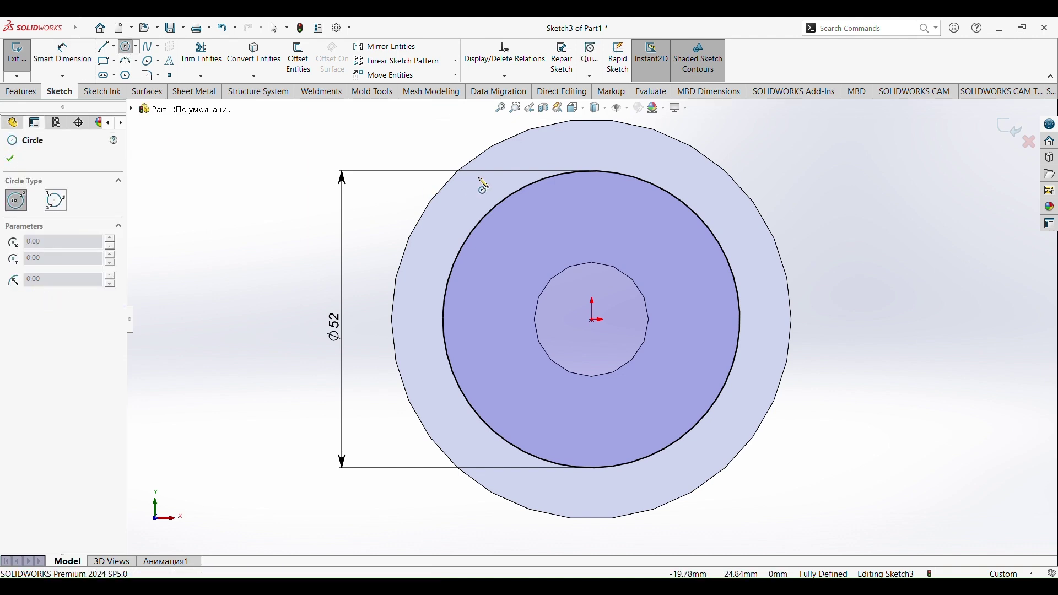
pyautogui.click(593, 172)
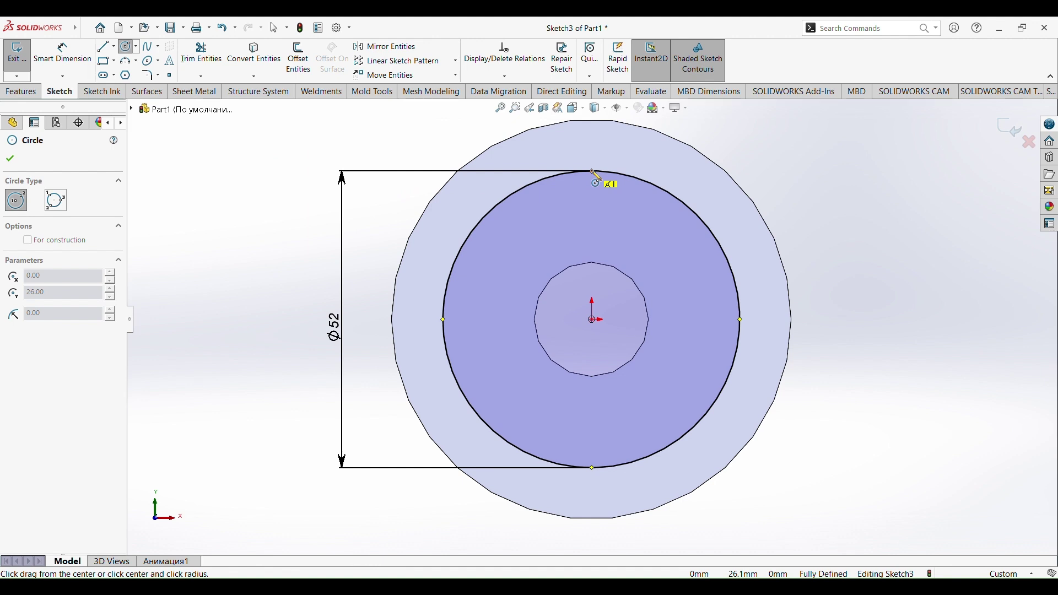
pyautogui.click(615, 189)
# Dimension the small top circle's diameter to 10 mm.
pyautogui.click(62, 53)
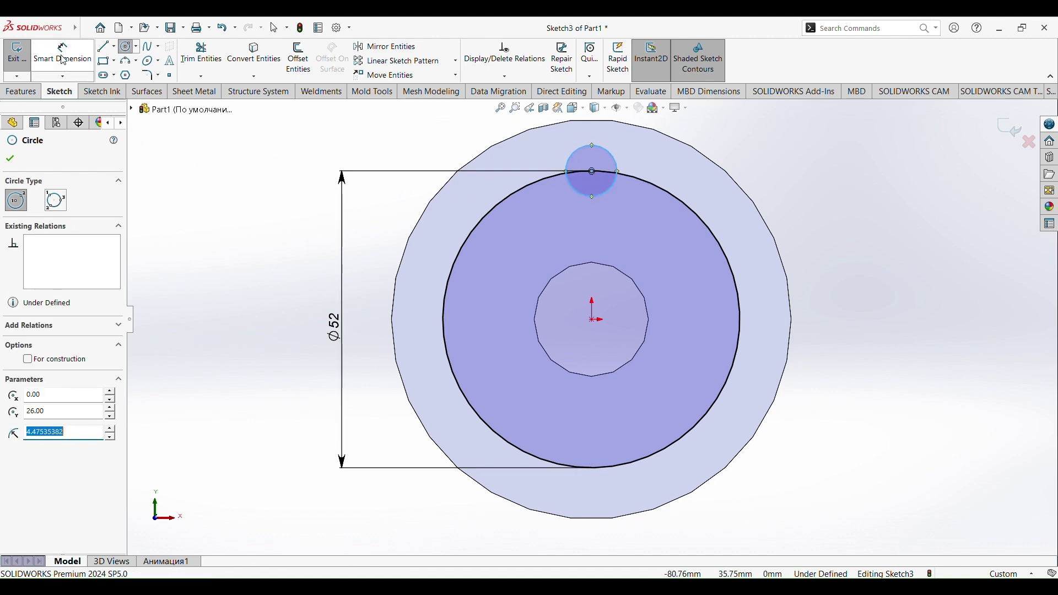
pyautogui.click(576, 152)
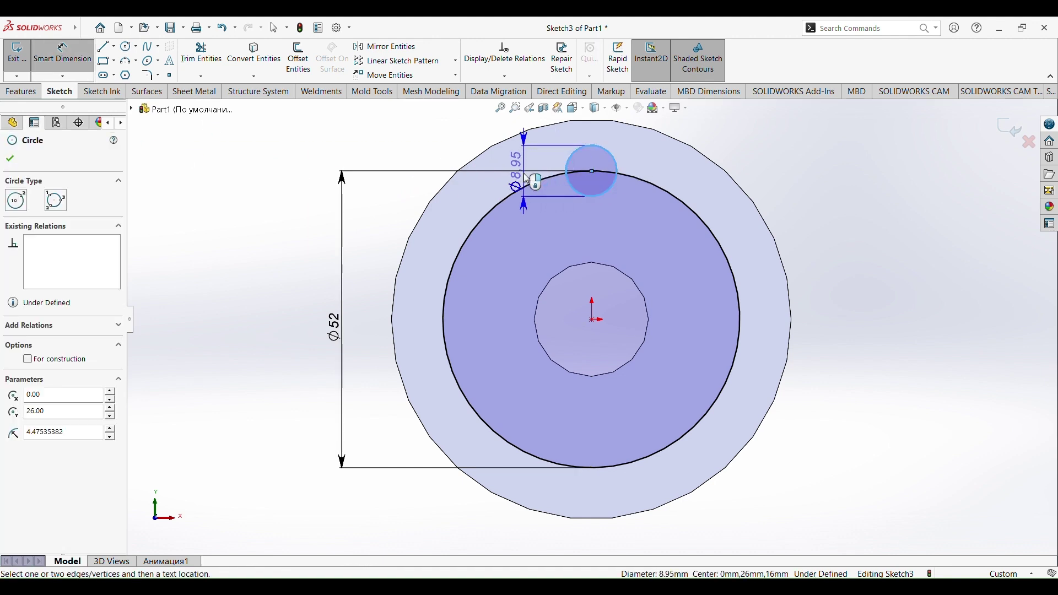
pyautogui.click(526, 174)
pyautogui.write('10')
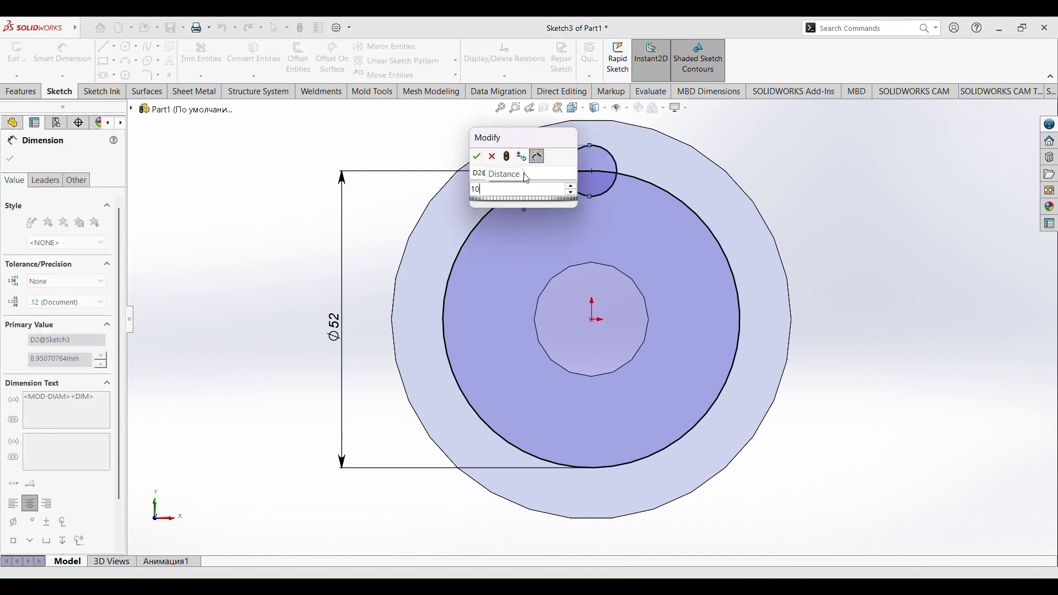
pyautogui.press('Return')
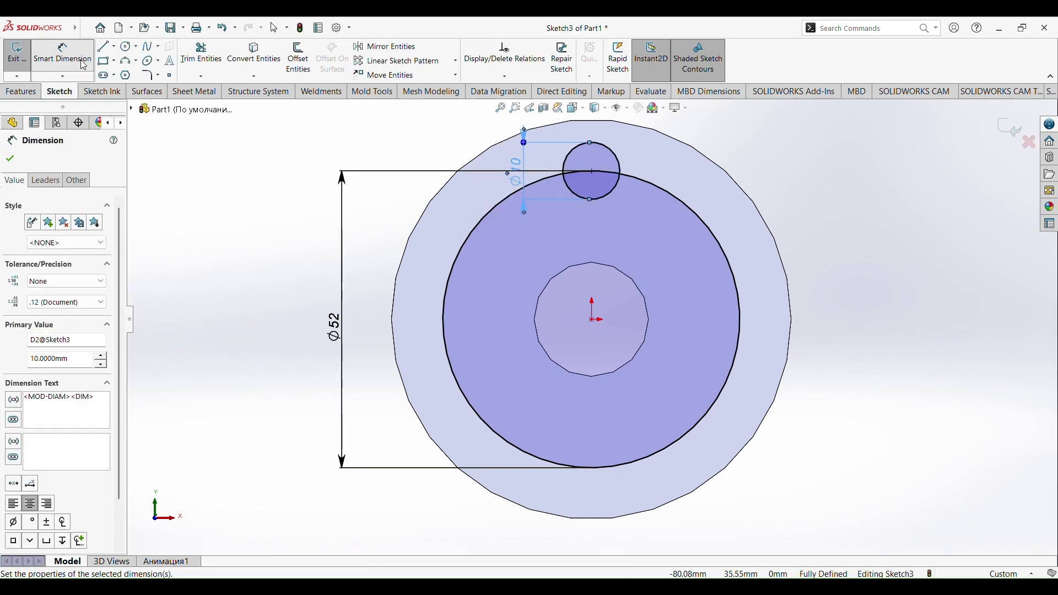
# Draw two vertical lines from the left and right sides of the 10 mm circle up to the disc's outer edge.
pyautogui.click(102, 48)
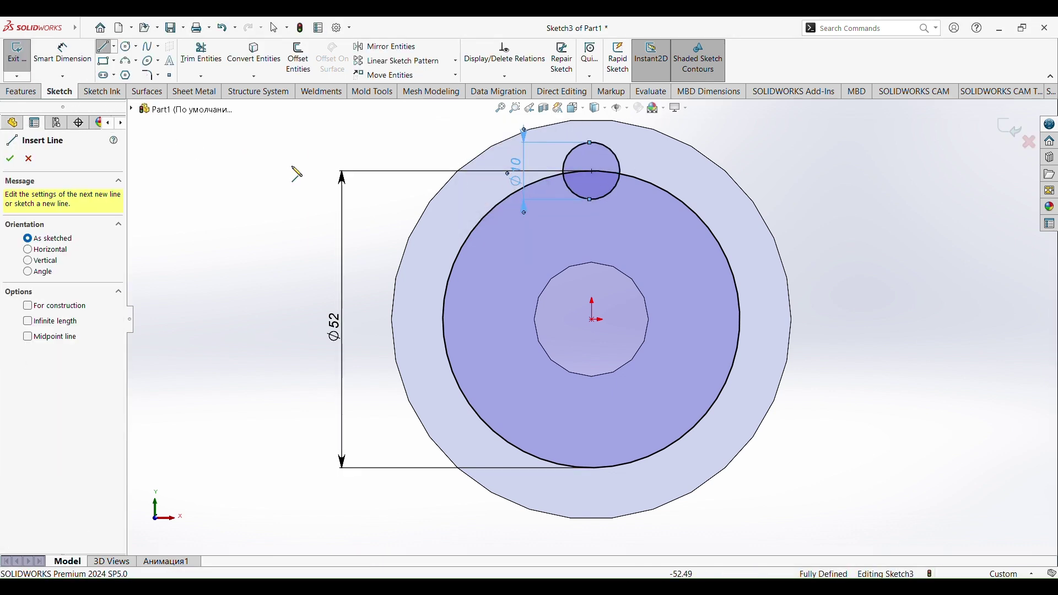
pyautogui.click(566, 175)
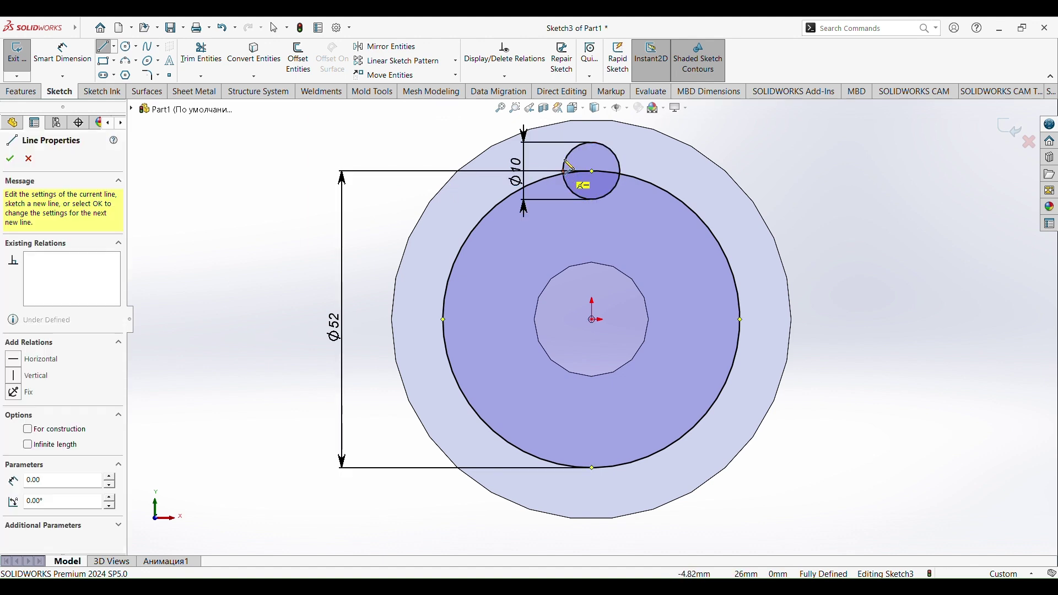
pyautogui.click(563, 122)
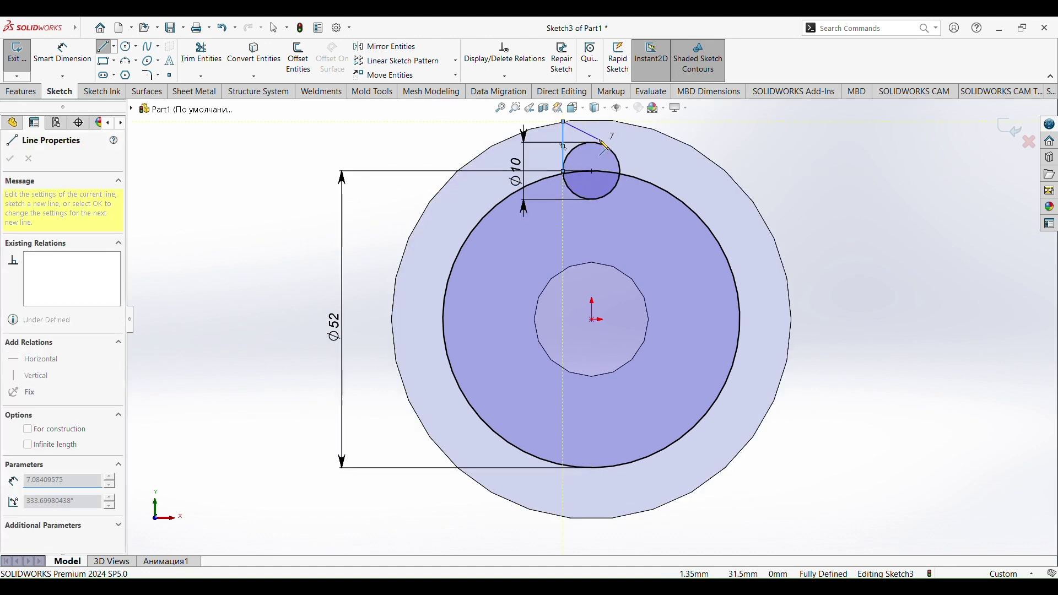
pyautogui.doubleClick(600, 137)
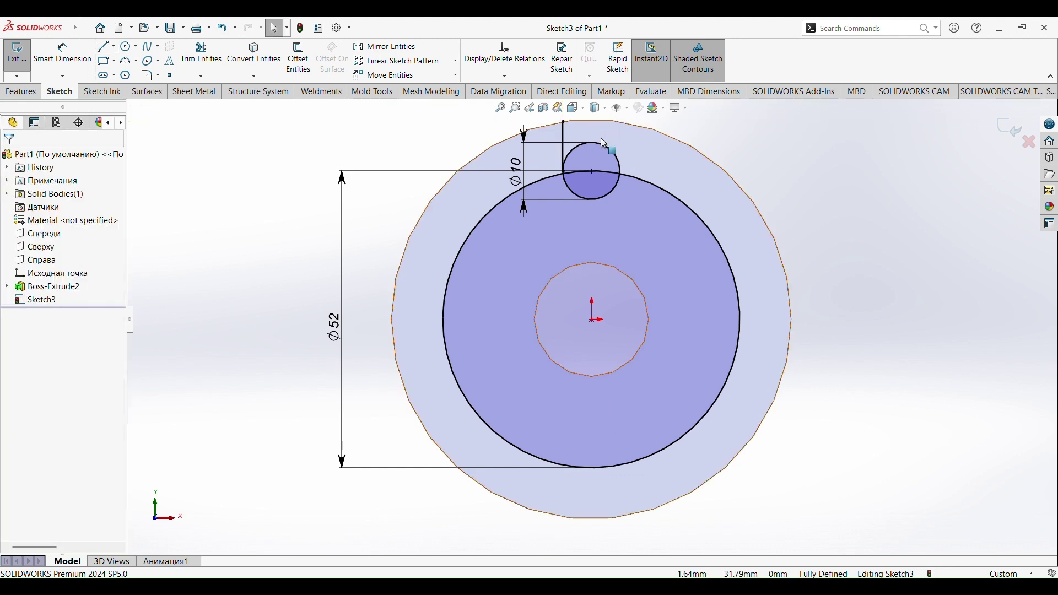
pyautogui.click(621, 172)
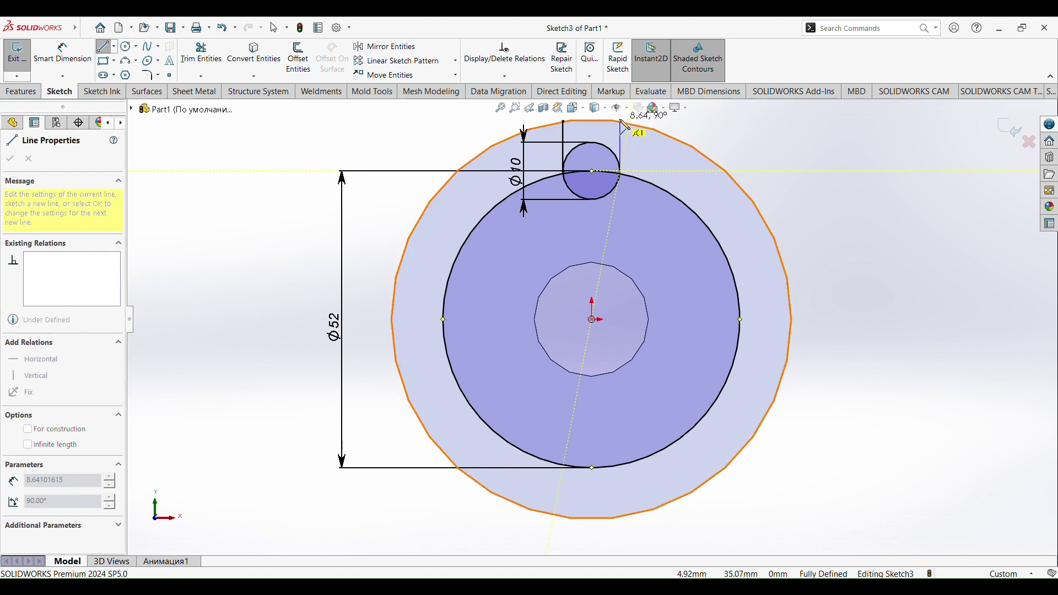
pyautogui.press('Escape')
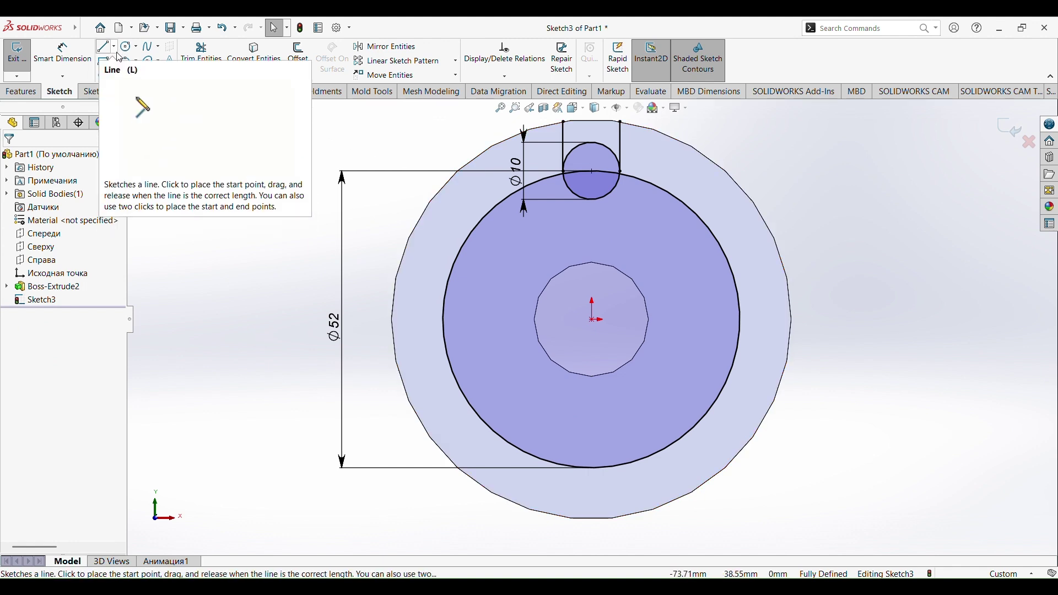
# Create a circular sketch pattern of the 10 mm circle and its two lines, with 4 equally spaced instances over 360 degrees around the origin.
pyautogui.click(456, 61)
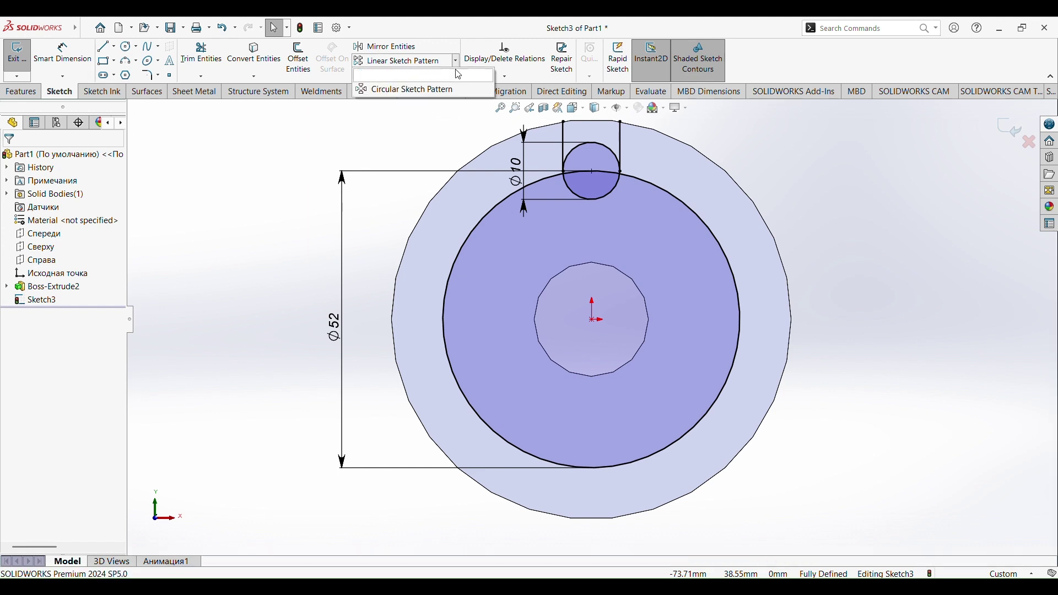
pyautogui.click(435, 90)
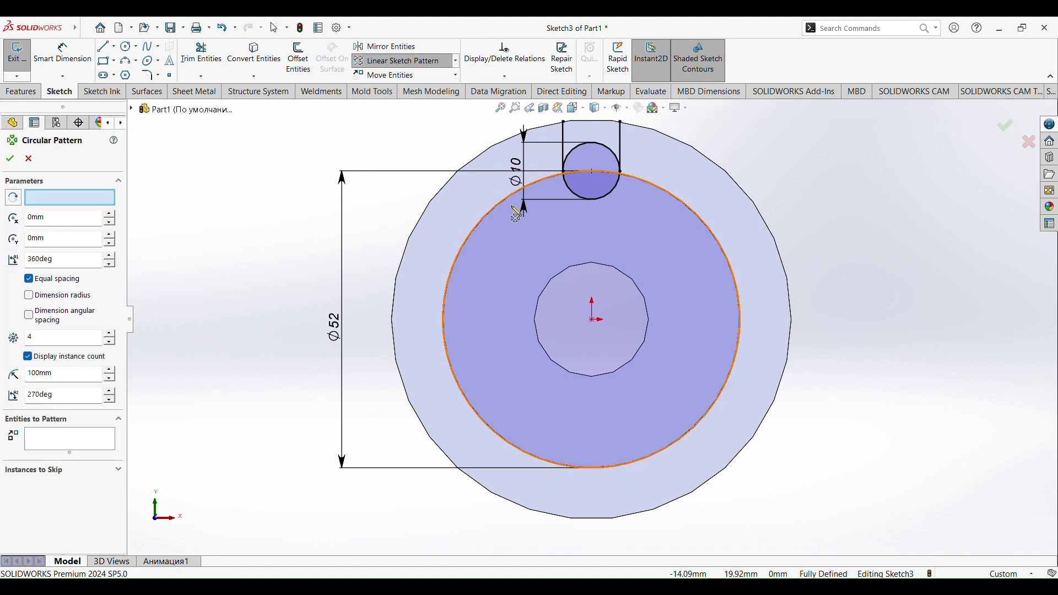
pyautogui.click(563, 159)
pyautogui.click(573, 153)
pyautogui.click(622, 151)
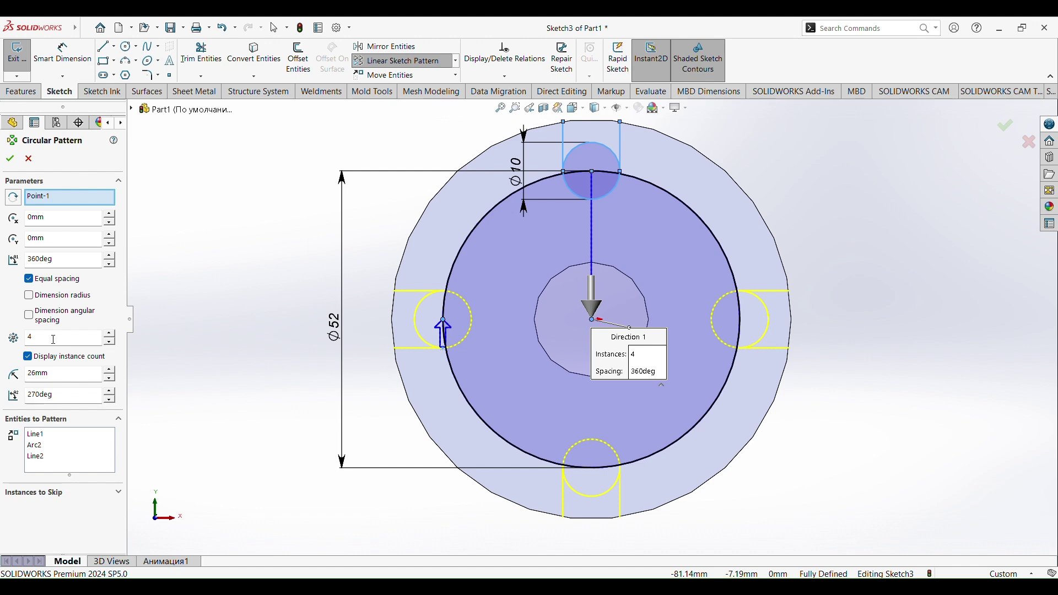
pyautogui.click(9, 160)
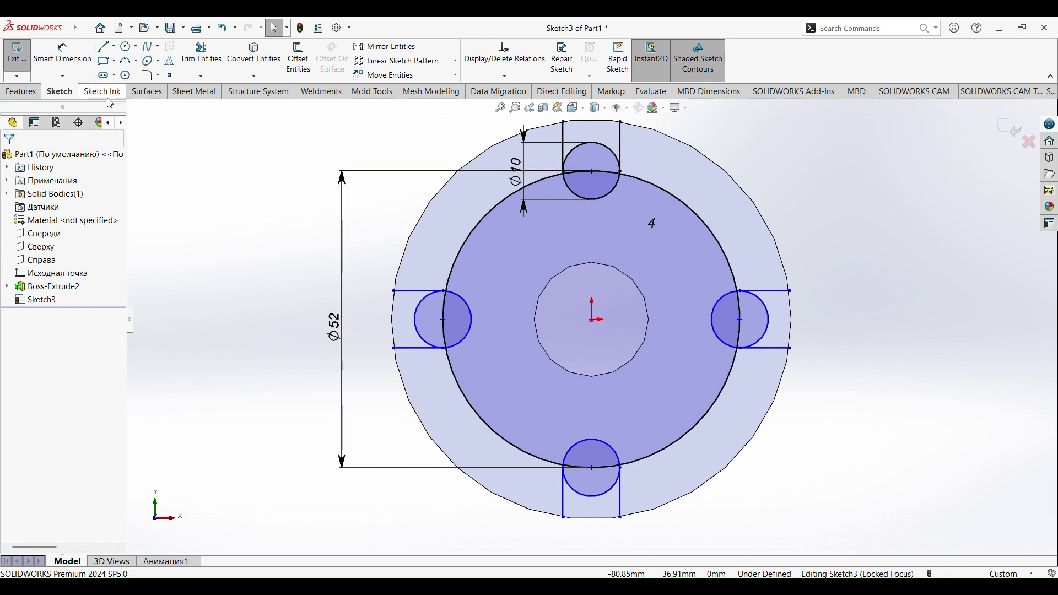
# Draw a line from the origin down-left at 45 degrees to the 52 mm circle.
pyautogui.click(104, 46)
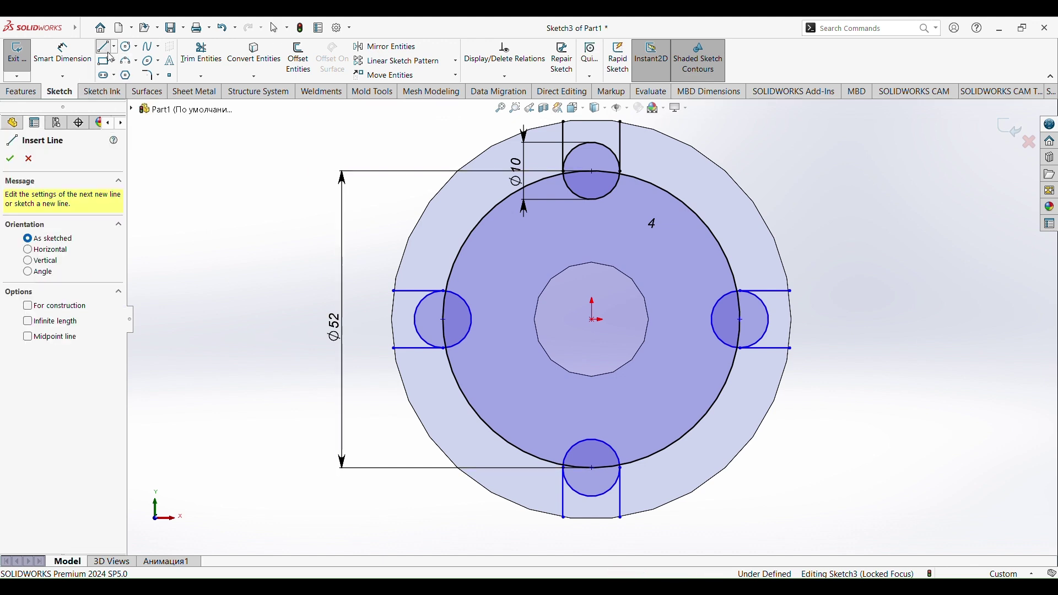
pyautogui.click(594, 320)
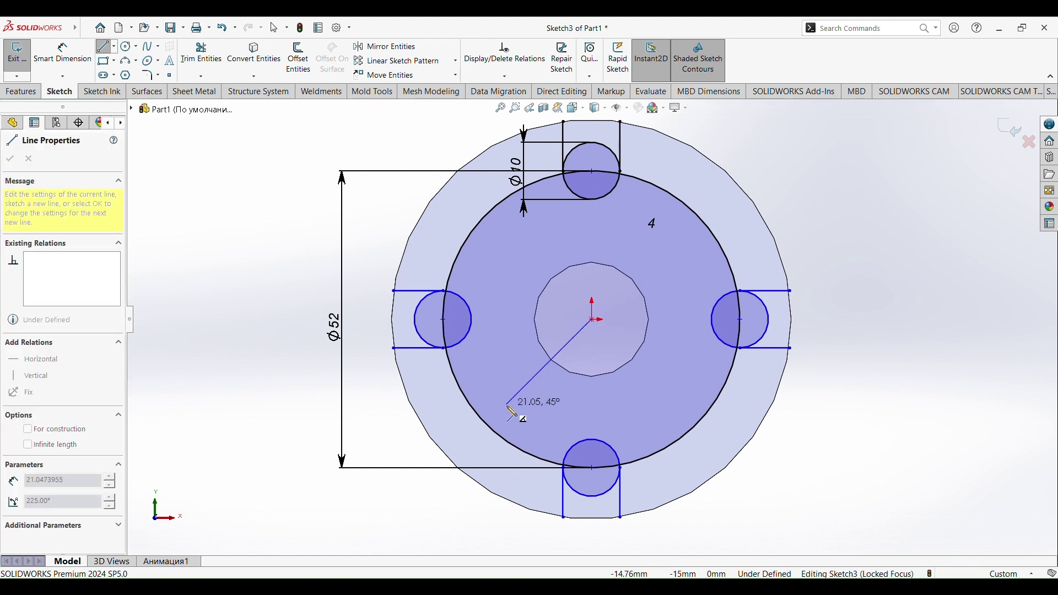
pyautogui.click(492, 428)
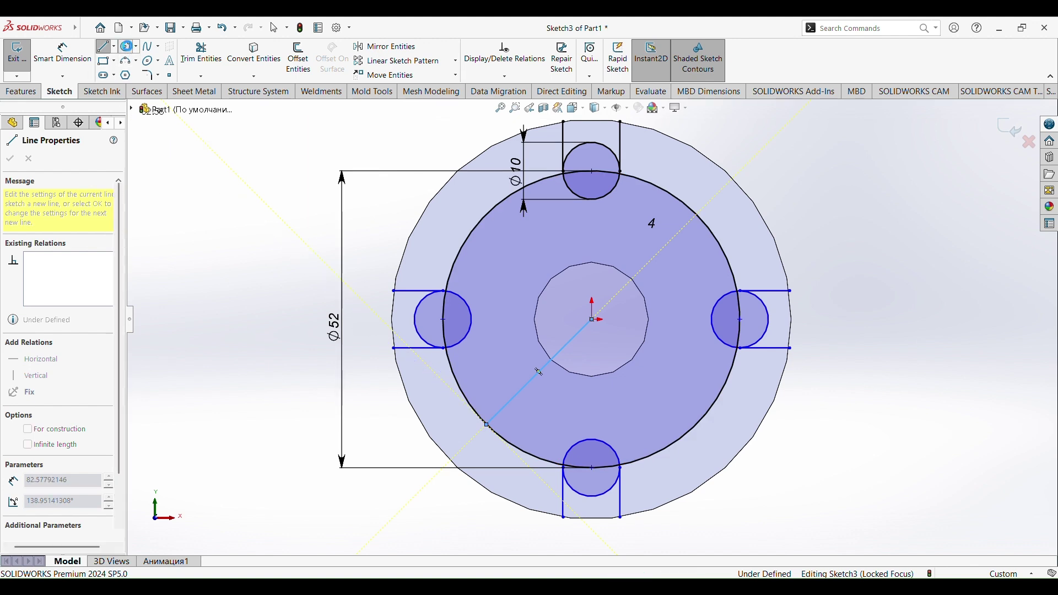
# Draw a circle about 8.4 mm in diameter centred on the diagonal line's outer endpoint on the 52 mm circle.
pyautogui.click(128, 46)
pyautogui.click(488, 426)
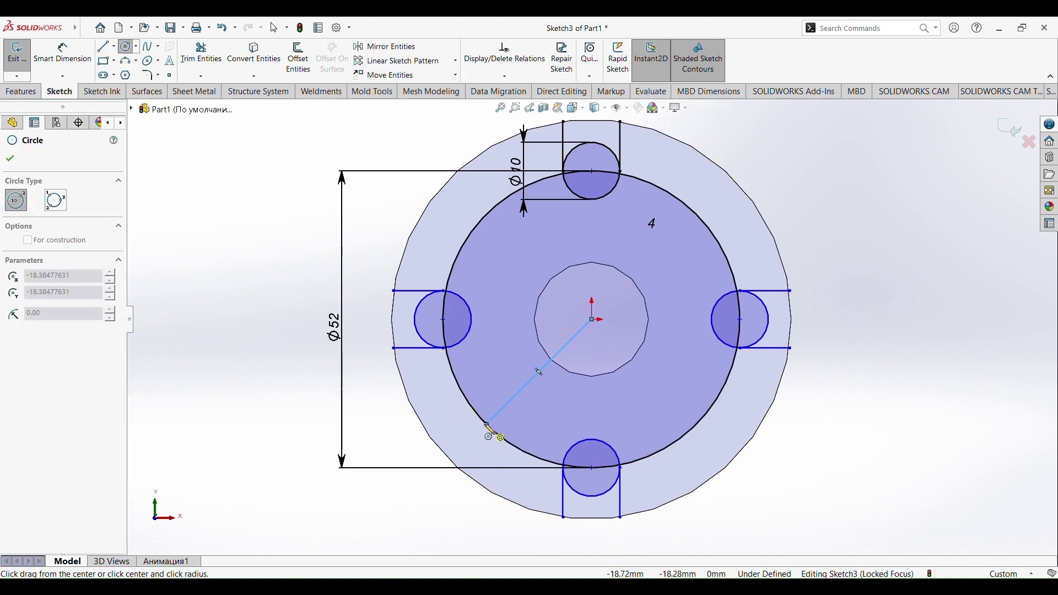
pyautogui.click(512, 441)
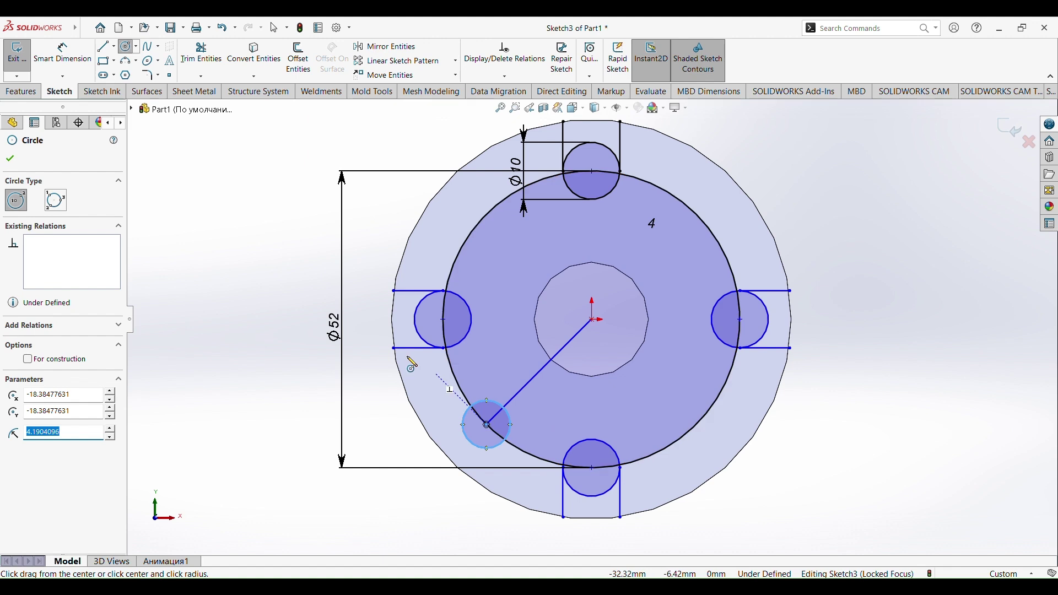
# Dimension the diameter of the circle at the diagonal line's end to 10 mm.
pyautogui.click(63, 53)
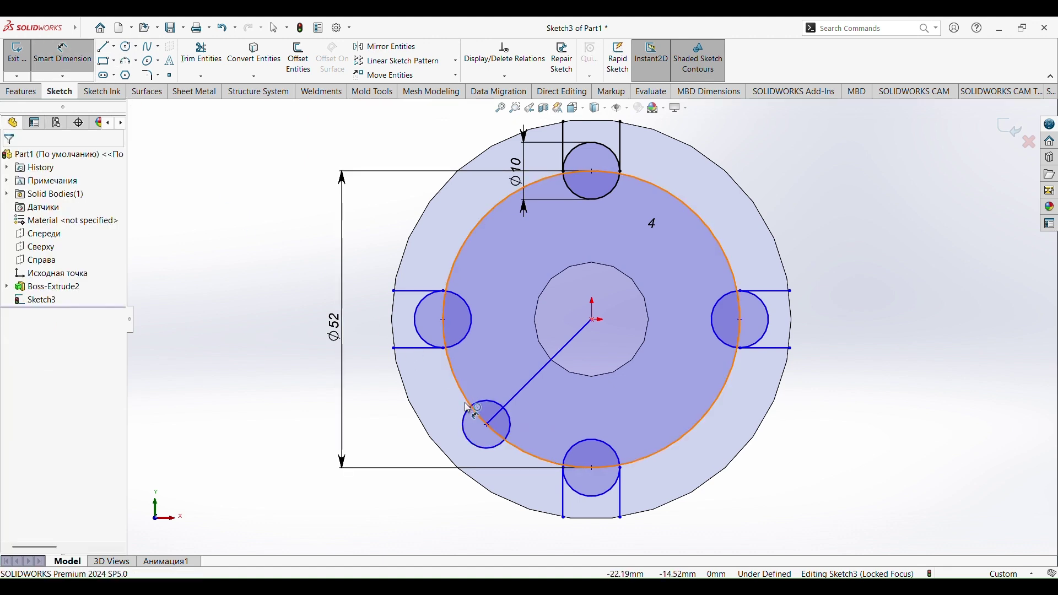
pyautogui.click(484, 421)
pyautogui.click(435, 432)
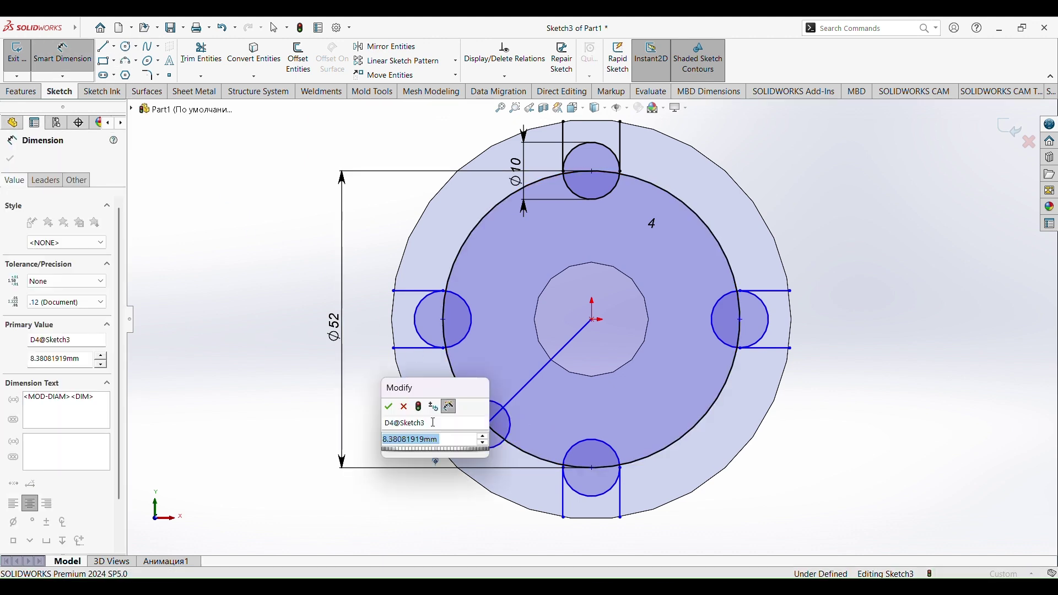
pyautogui.write('4')
pyautogui.press('Return')
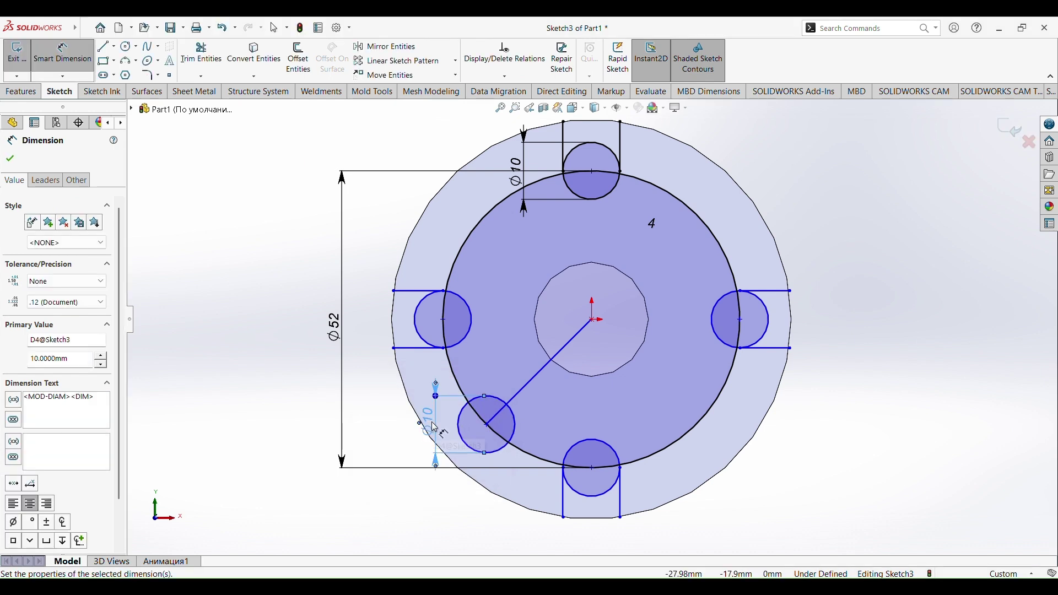
# Create a circular sketch pattern of the diagonal 10 mm circle, with 4 equally spaced instances over 360 degrees around the origin.
pyautogui.click(456, 61)
pyautogui.click(452, 90)
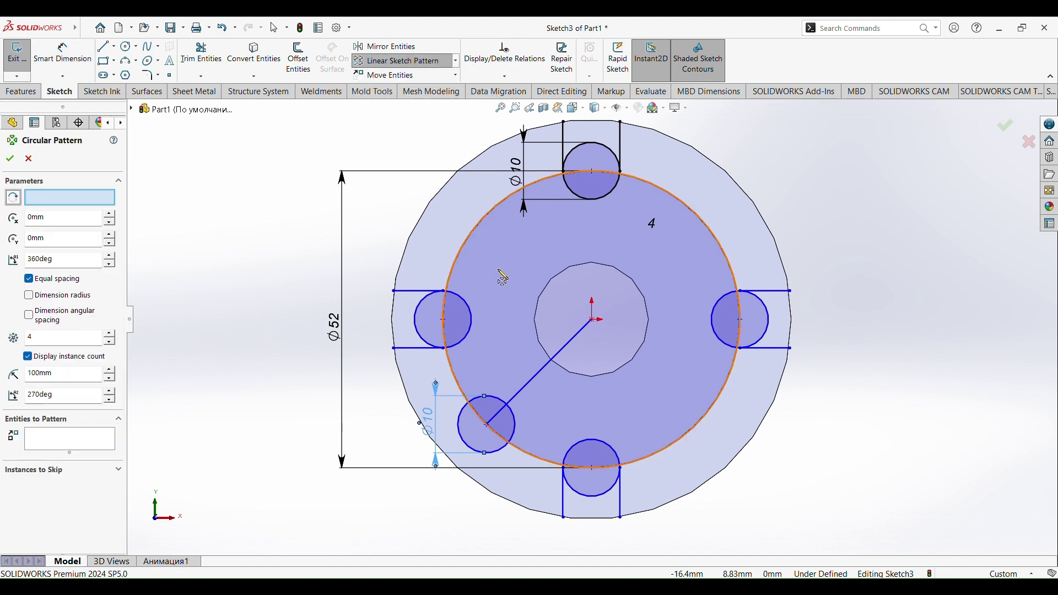
pyautogui.click(495, 400)
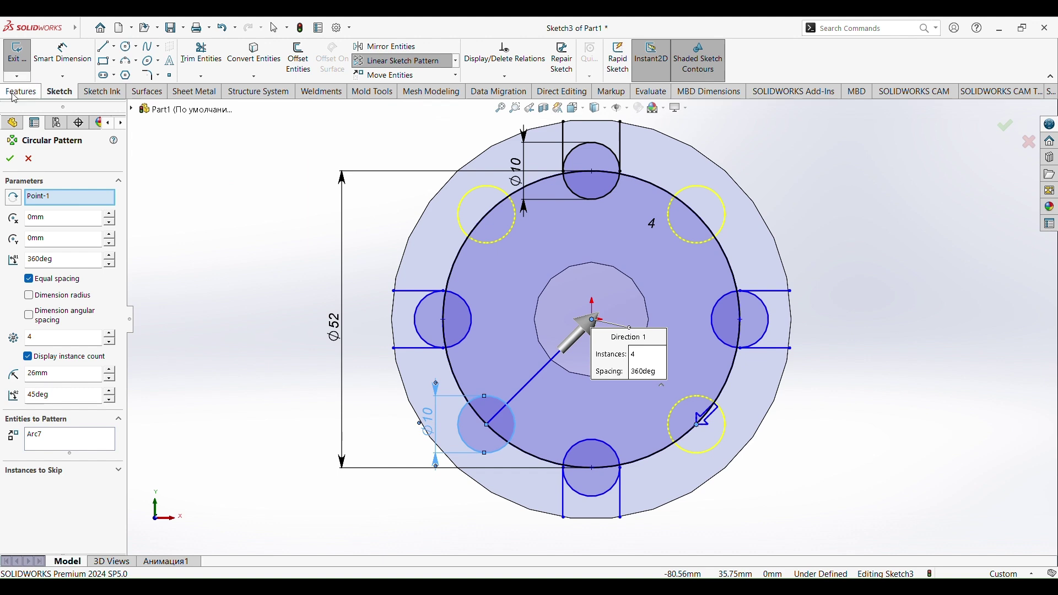
pyautogui.click(10, 160)
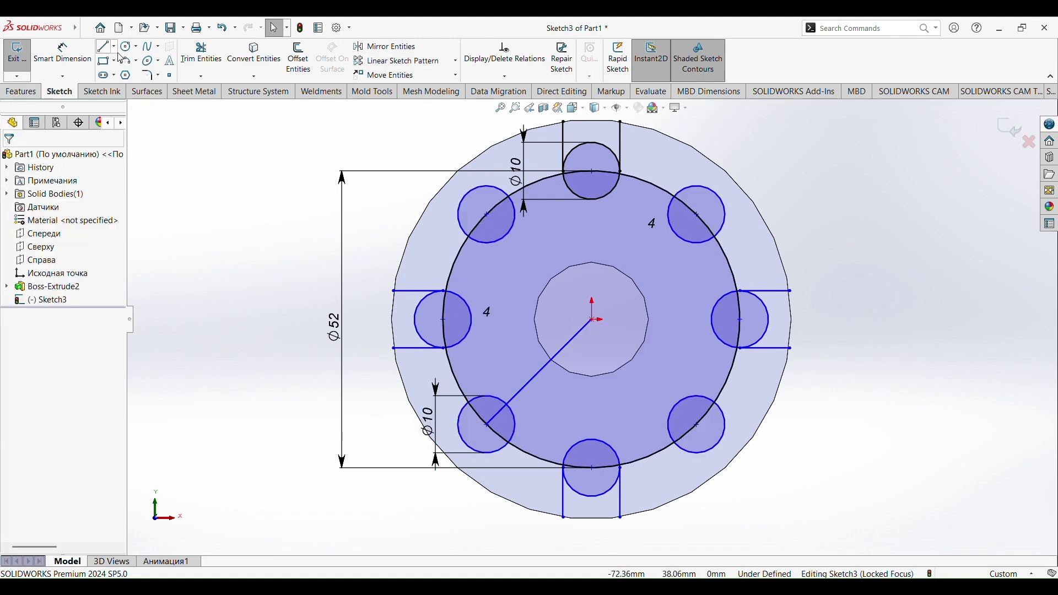
# Delete the 52 mm circle together with its diameter dimension.
pyautogui.click(454, 264)
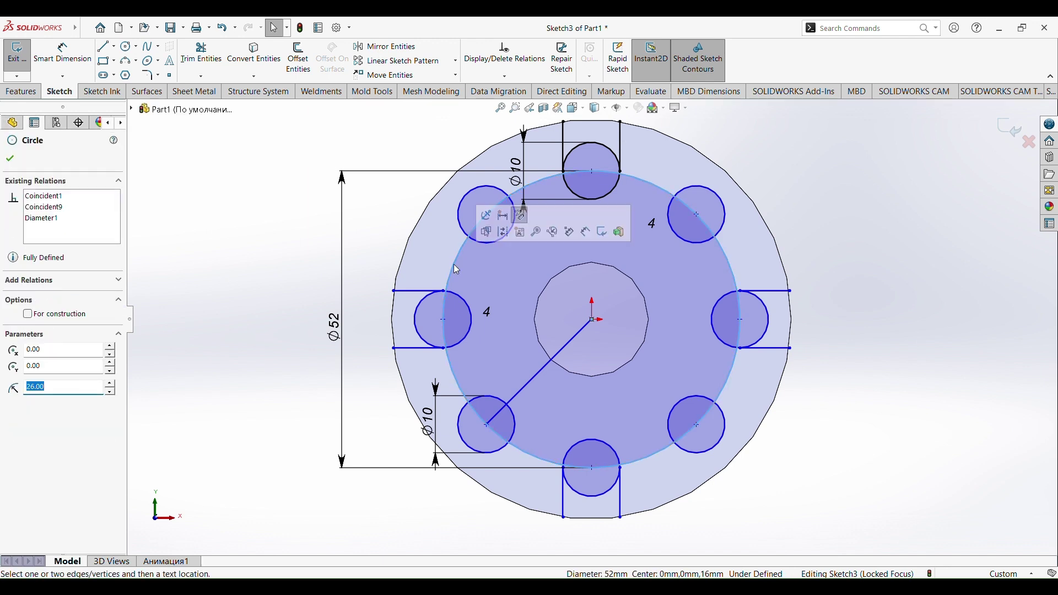
pyautogui.press('Escape')
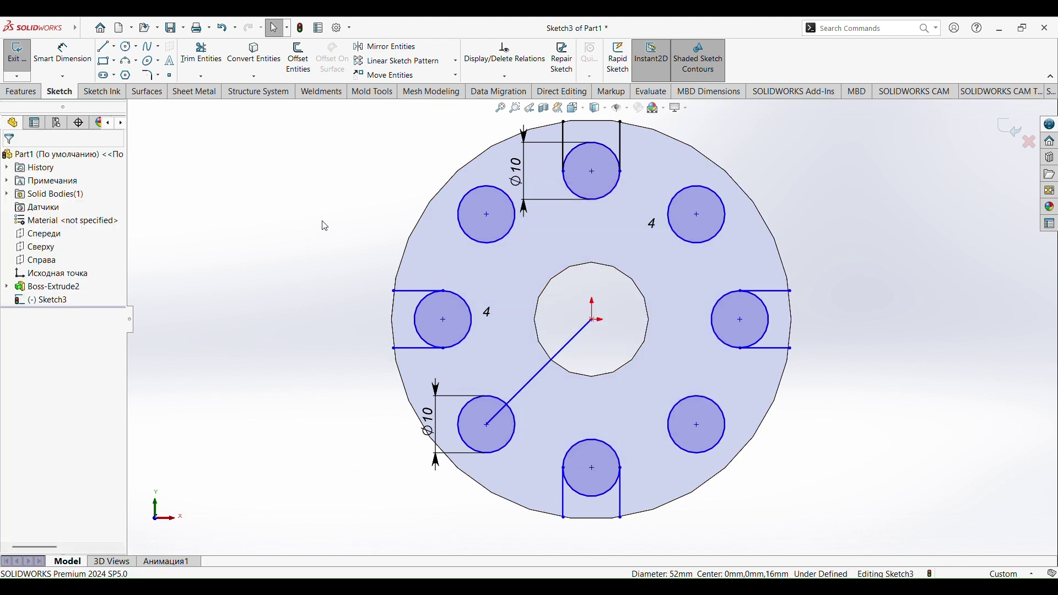
pyautogui.click(128, 47)
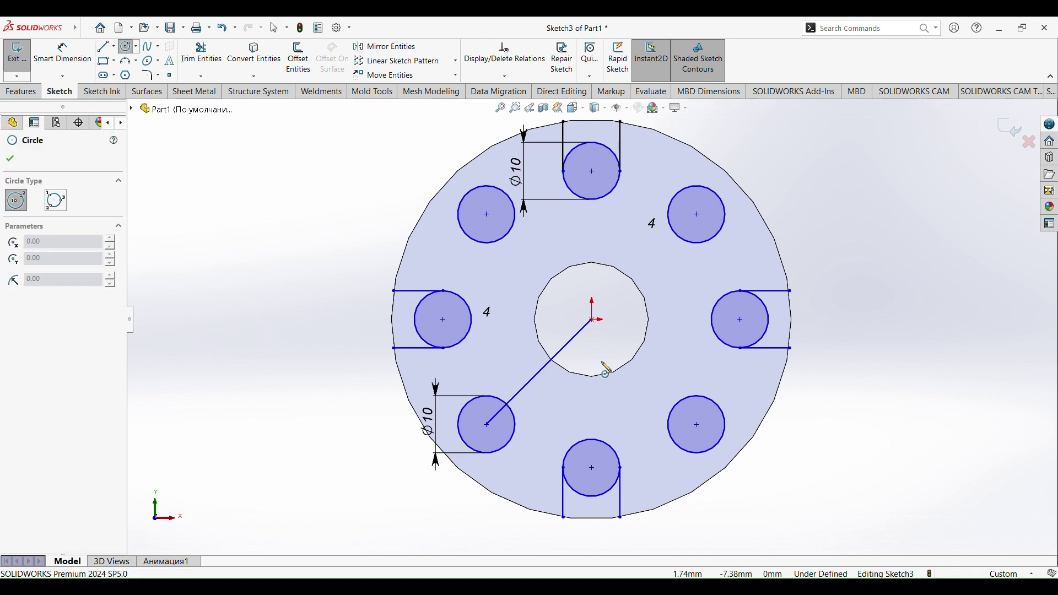
pyautogui.click(594, 320)
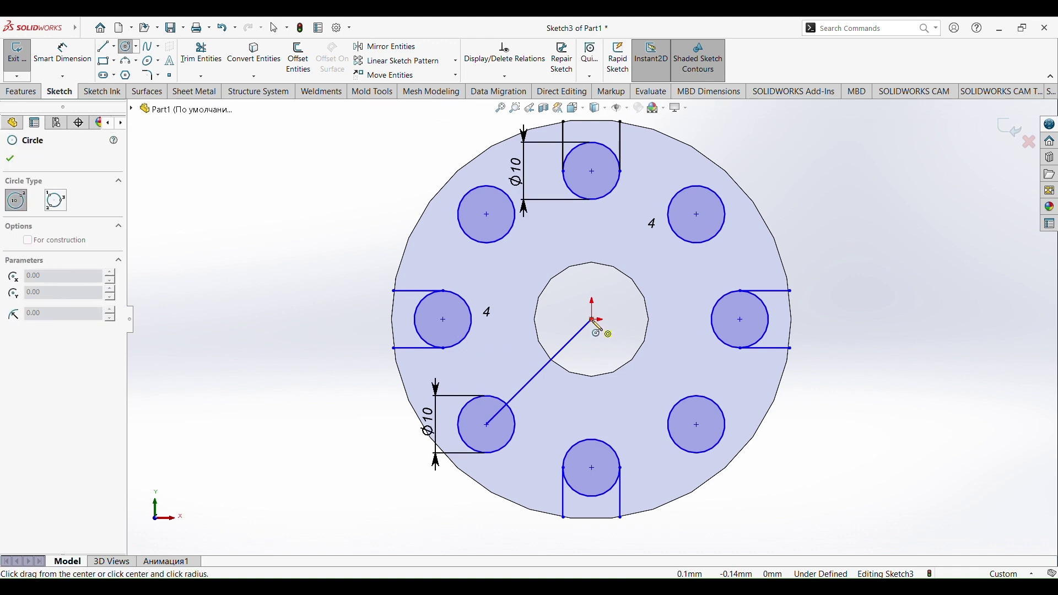
pyautogui.click(722, 479)
pyautogui.press('Escape')
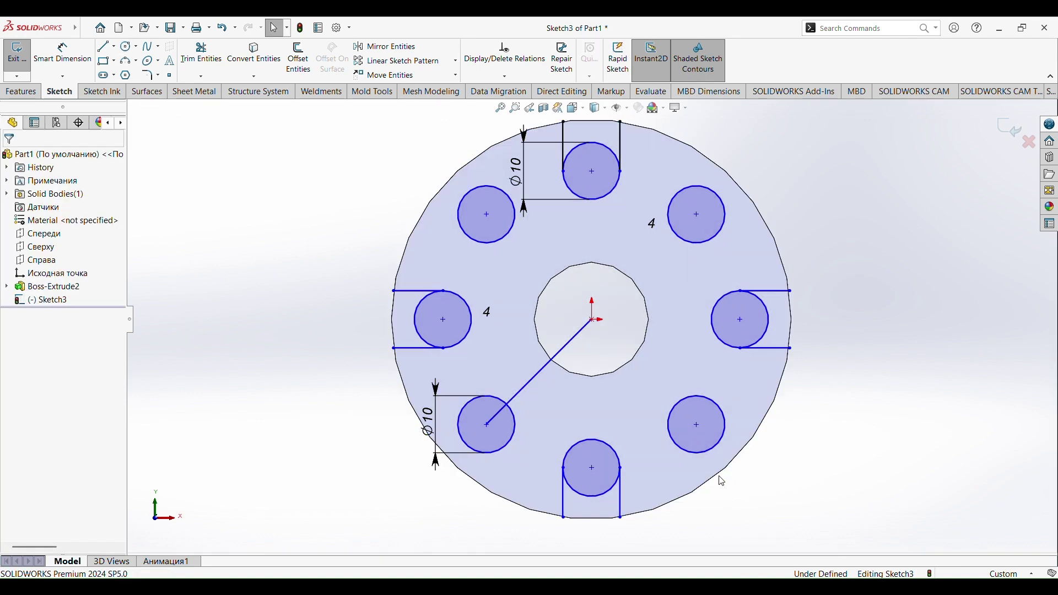
# Delete the diagonal line and trim away the outer half of each of the four slot circles.
pyautogui.click(521, 388)
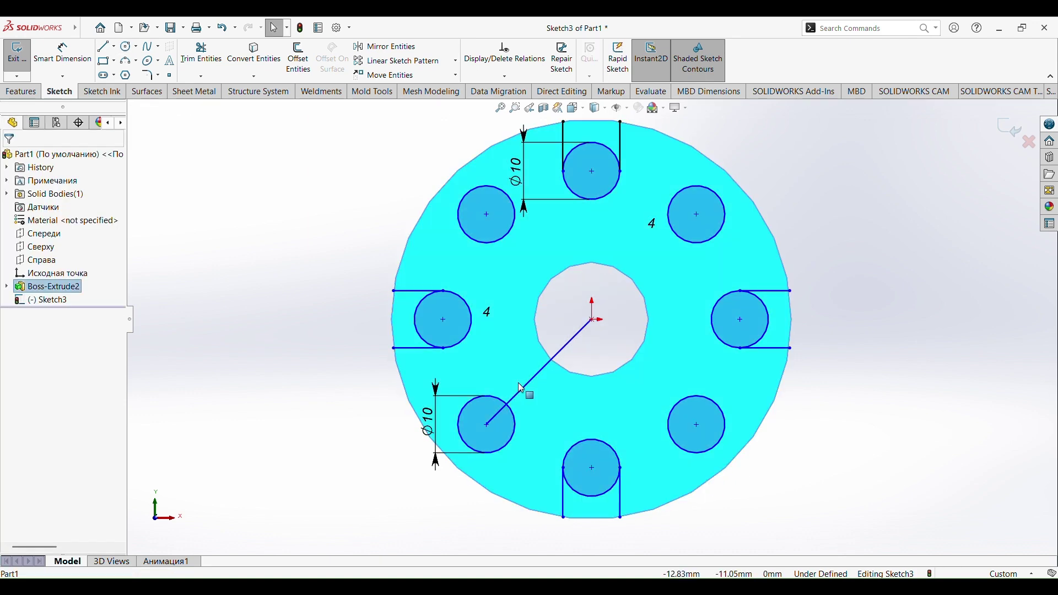
pyautogui.click(248, 359)
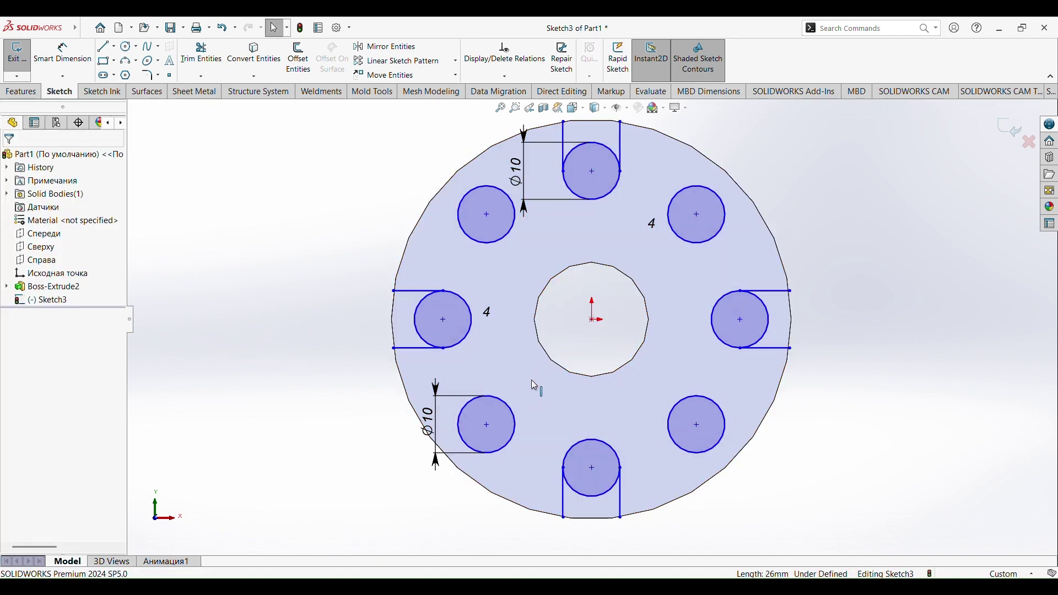
pyautogui.click(201, 55)
pyautogui.moveTo(414, 313); pyautogui.dragTo(423, 320)
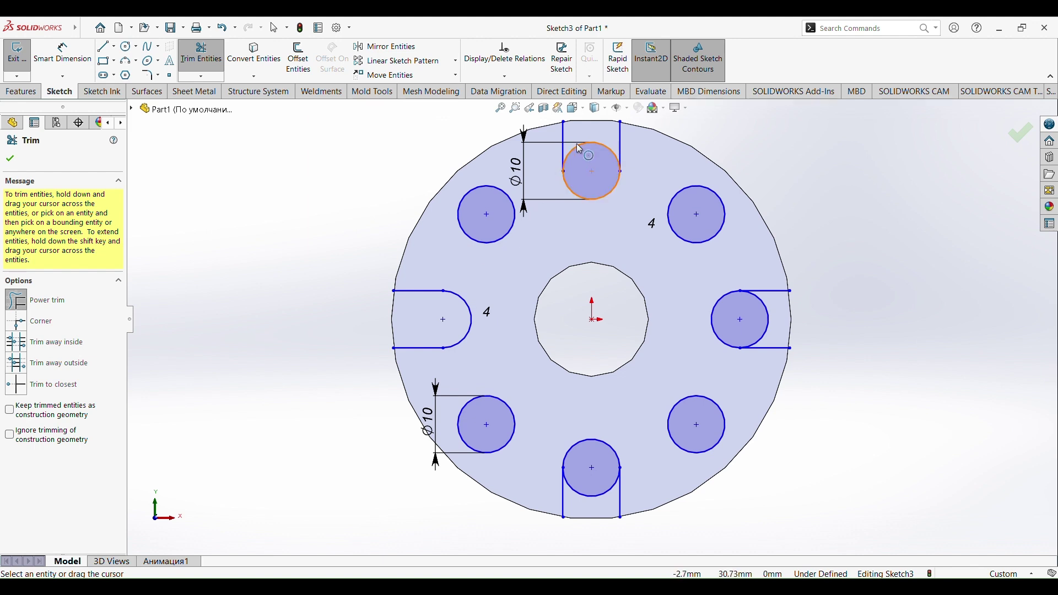
pyautogui.moveTo(589, 137); pyautogui.dragTo(594, 148)
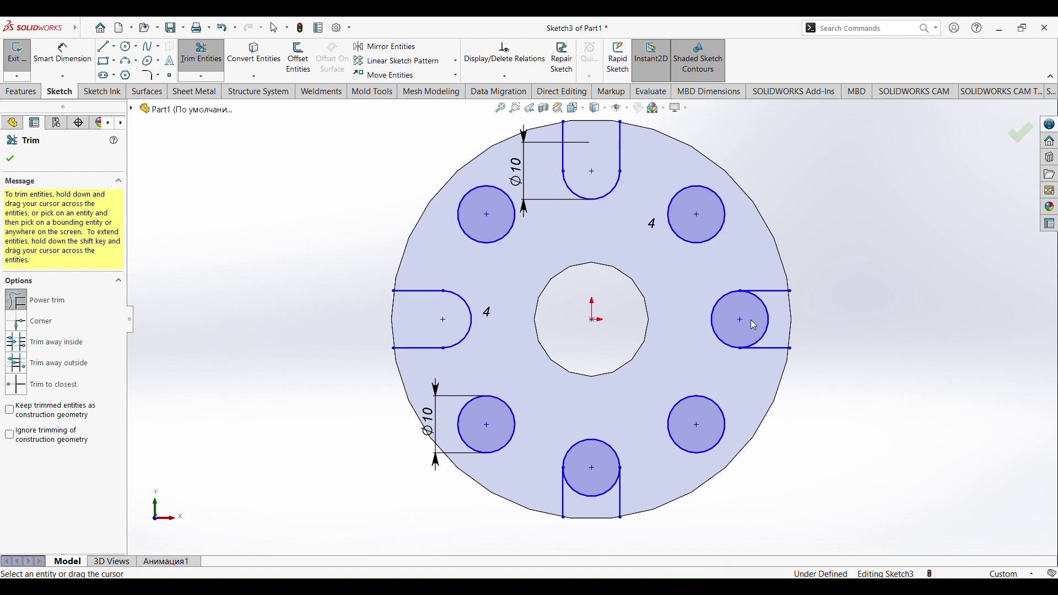
pyautogui.moveTo(755, 326); pyautogui.dragTo(774, 329)
pyautogui.moveTo(593, 487); pyautogui.dragTo(591, 497)
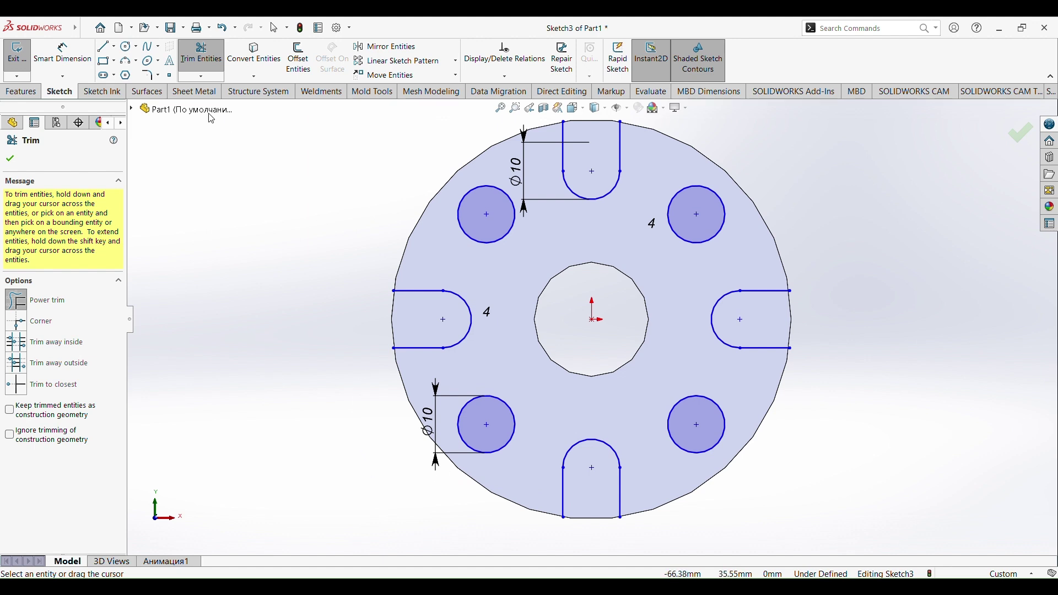
# Draw an origin-centred circle along the disc's outer edge and trim it to the short arcs closing the four slots.
pyautogui.click(124, 48)
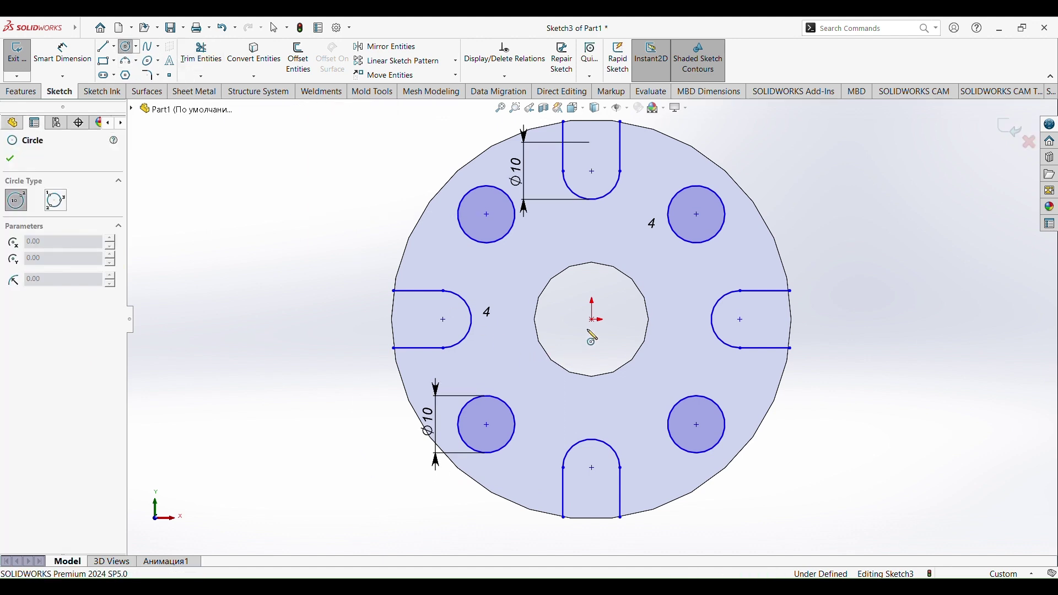
pyautogui.moveTo(592, 319); pyautogui.dragTo(681, 506)
pyautogui.click(201, 56)
pyautogui.moveTo(316, 243)
pyautogui.mouseDown()
pyautogui.moveTo(414, 252)
pyautogui.moveTo(449, 370)
pyautogui.moveTo(406, 420)
pyautogui.mouseUp()
pyautogui.moveTo(746, 542); pyautogui.dragTo(683, 485)
pyautogui.moveTo(795, 180); pyautogui.dragTo(772, 234)
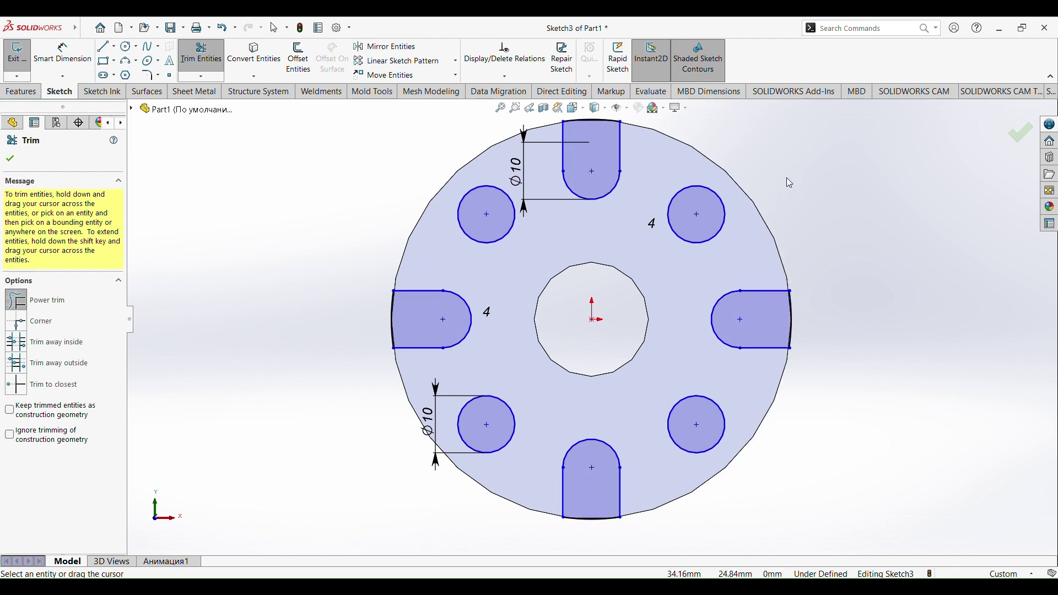
# Cut the four slots and four 10 mm holes from the disc with an Extruded Cut set to Through All.
pyautogui.click(15, 94)
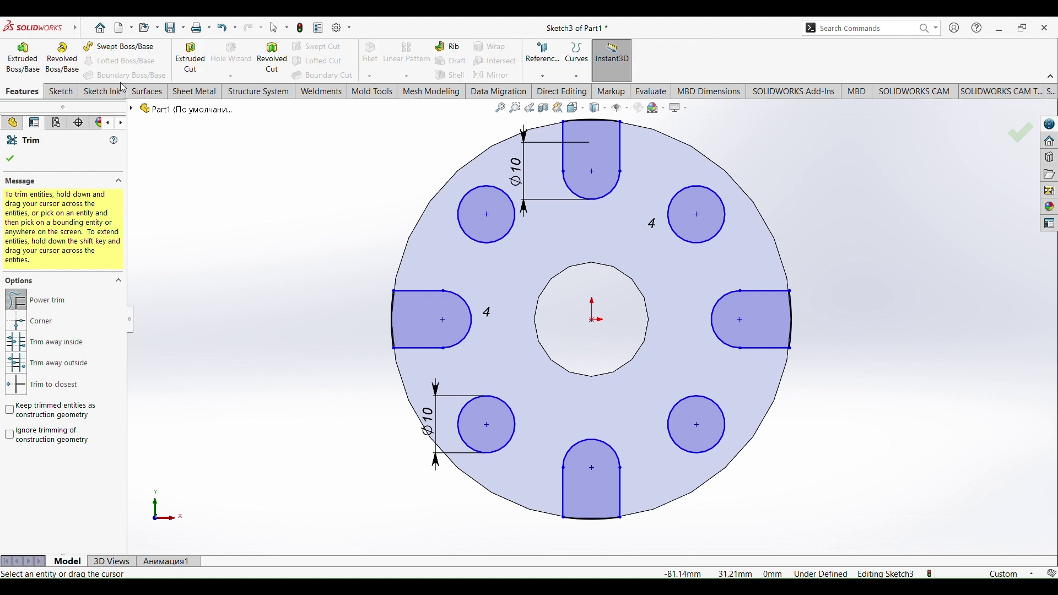
pyautogui.click(189, 65)
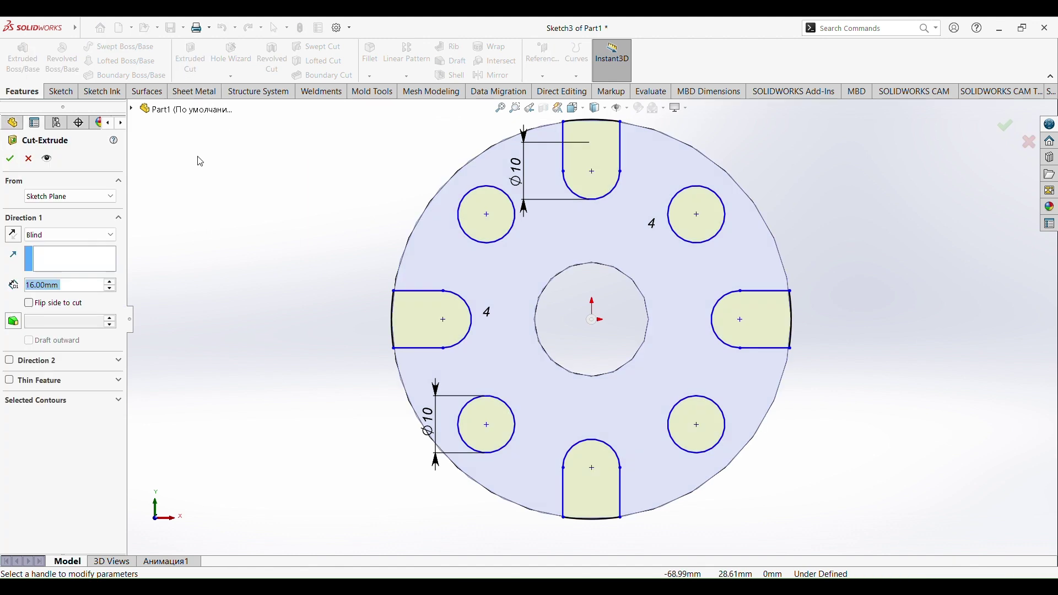
pyautogui.click(101, 237)
pyautogui.click(84, 257)
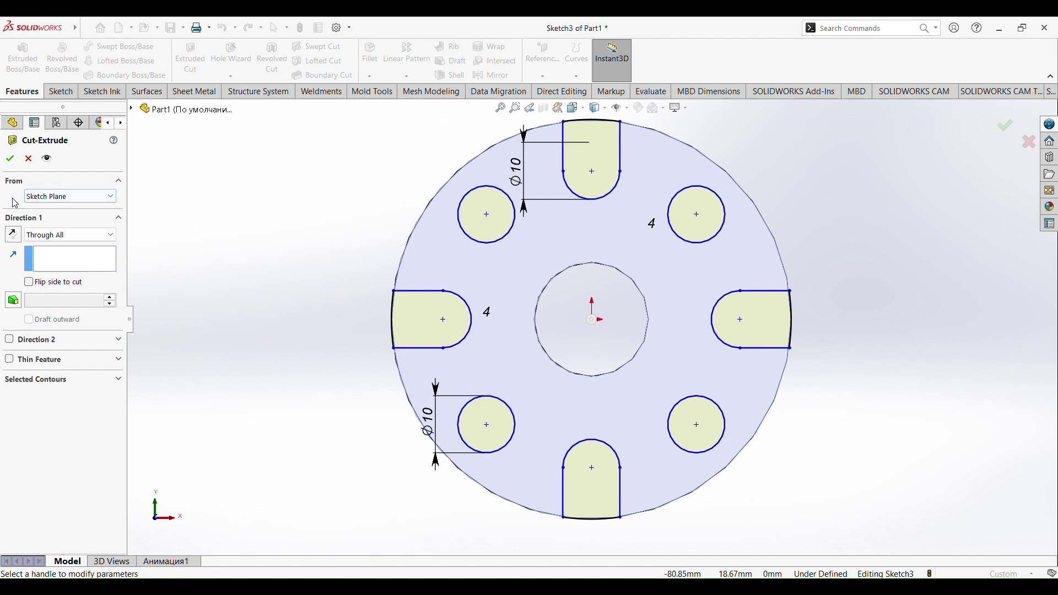
pyautogui.moveTo(241, 239); pyautogui.dragTo(332, 243, button='middle')
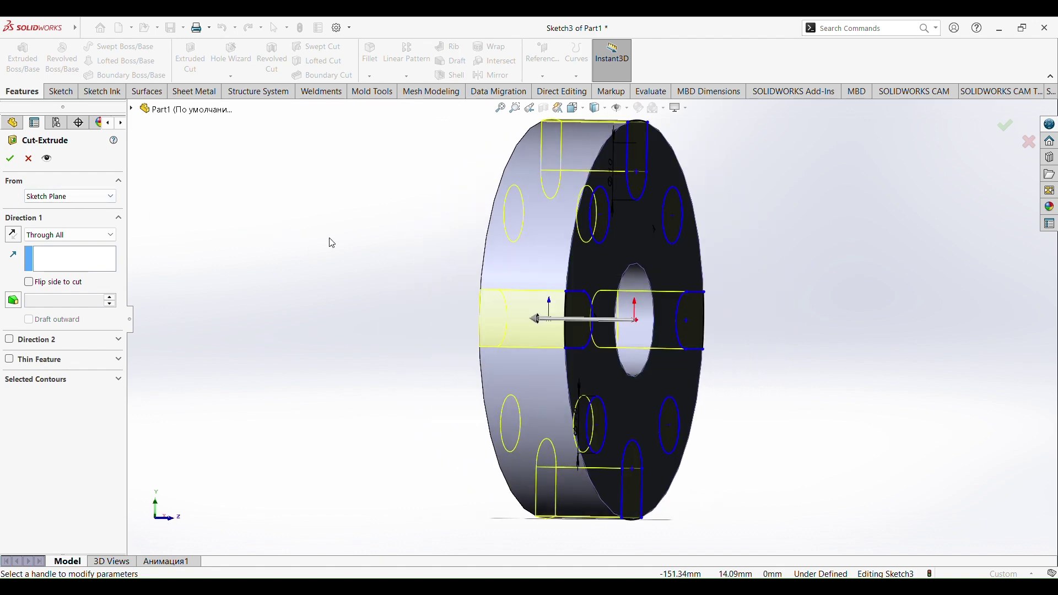
pyautogui.click(10, 160)
pyautogui.moveTo(370, 270); pyautogui.dragTo(306, 267, button='middle')
pyautogui.click(287, 271)
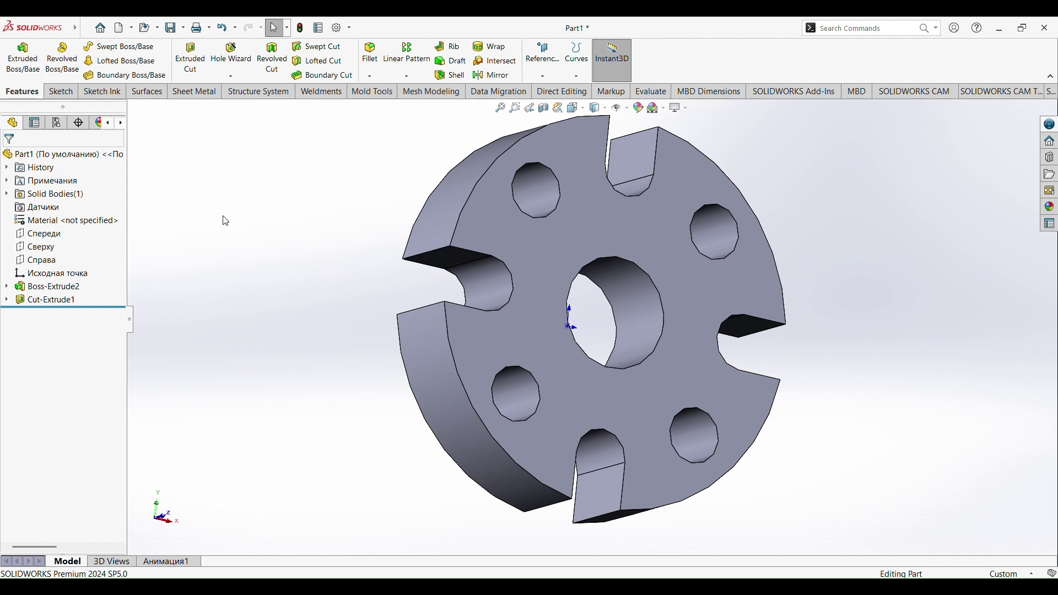
# Sketch two origin-centred circles on the disc's front face, one matching the central hole and one about 25 mm in diameter.
pyautogui.click(61, 91)
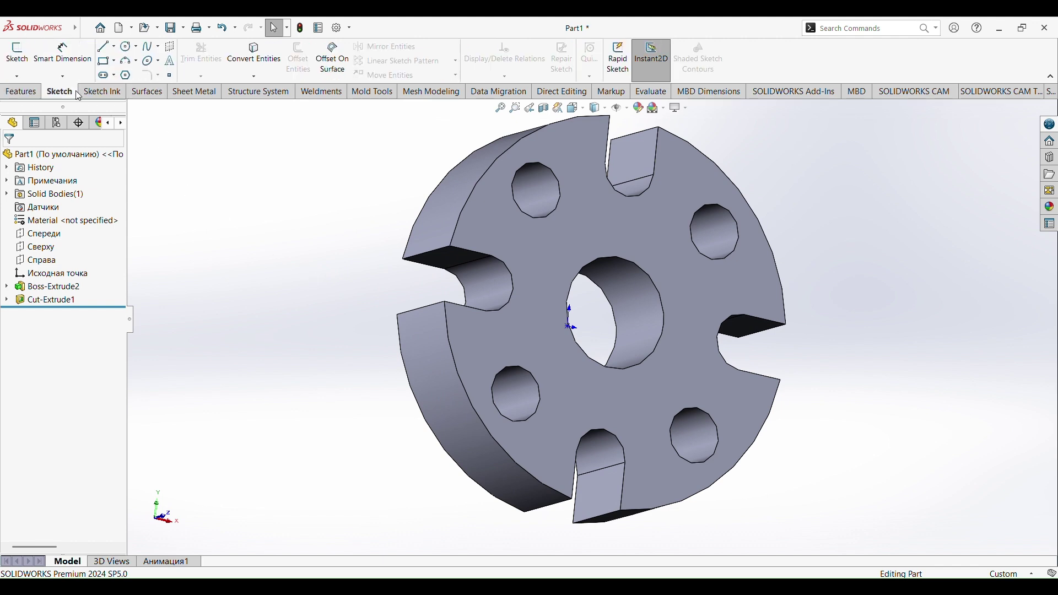
pyautogui.click(127, 52)
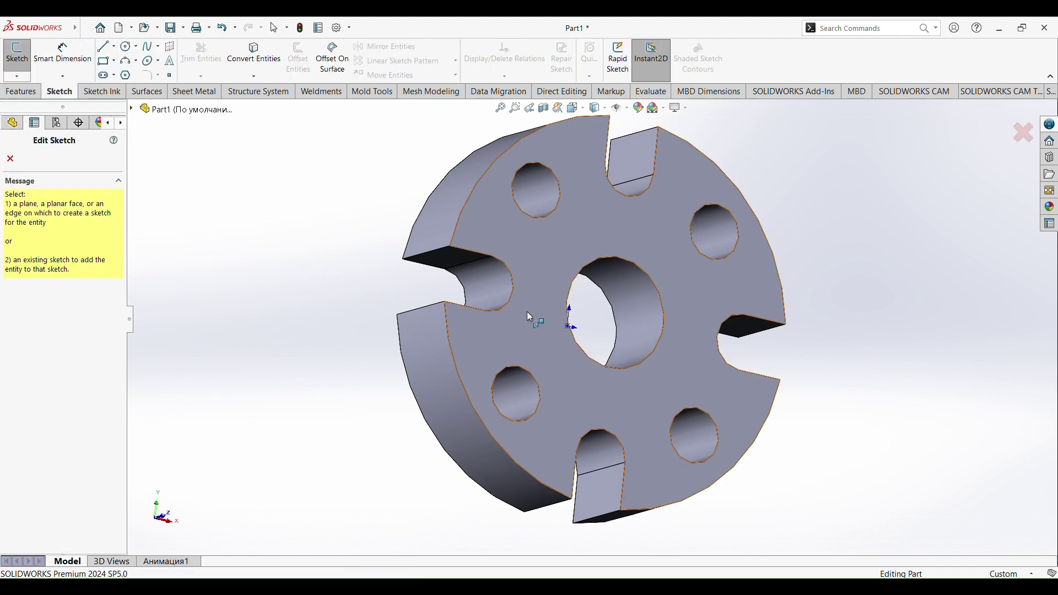
pyautogui.click(546, 311)
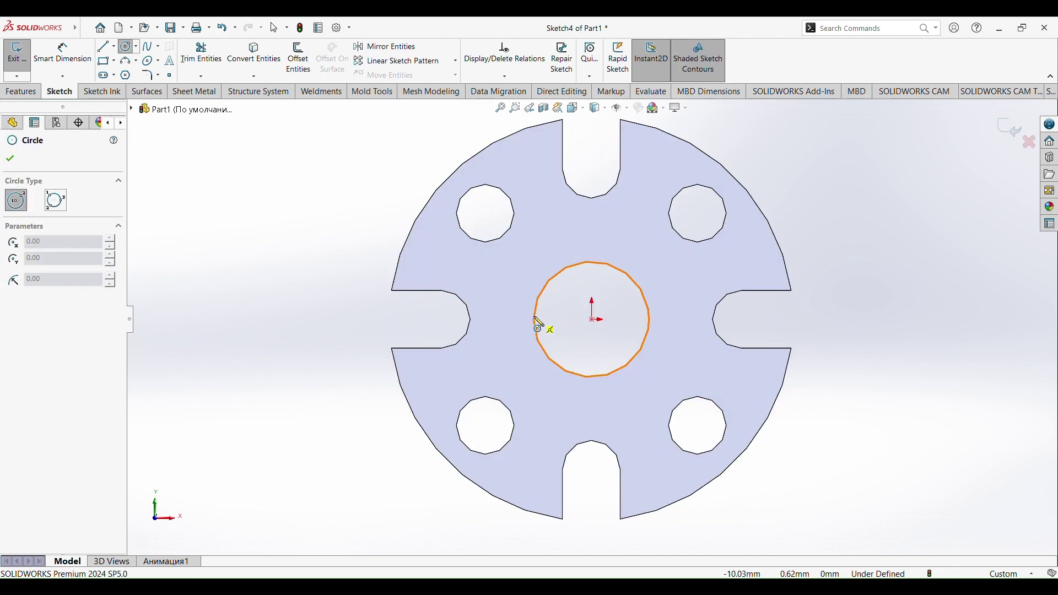
pyautogui.click(592, 319)
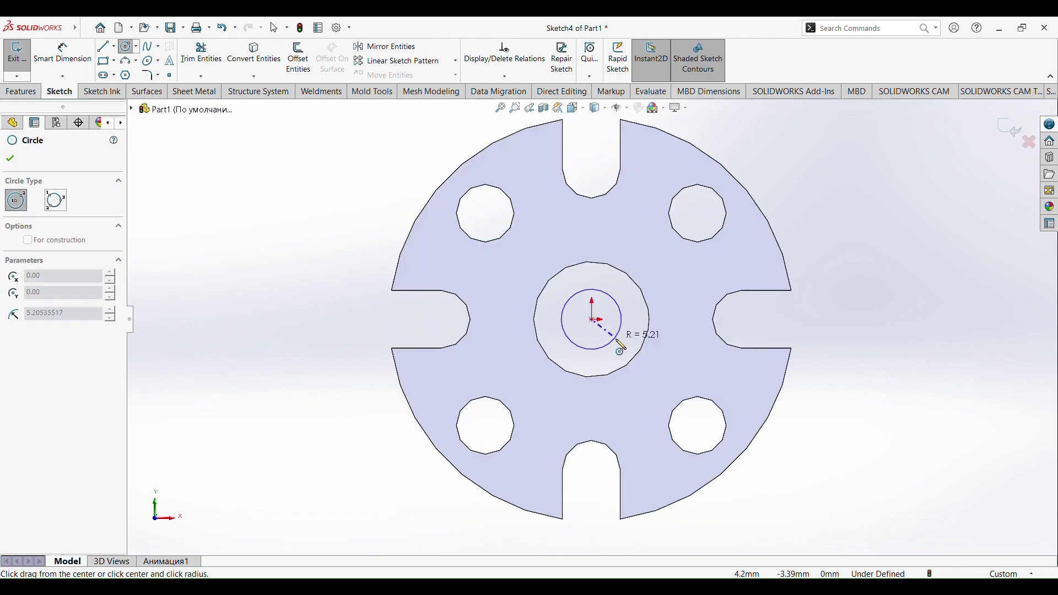
pyautogui.click(634, 359)
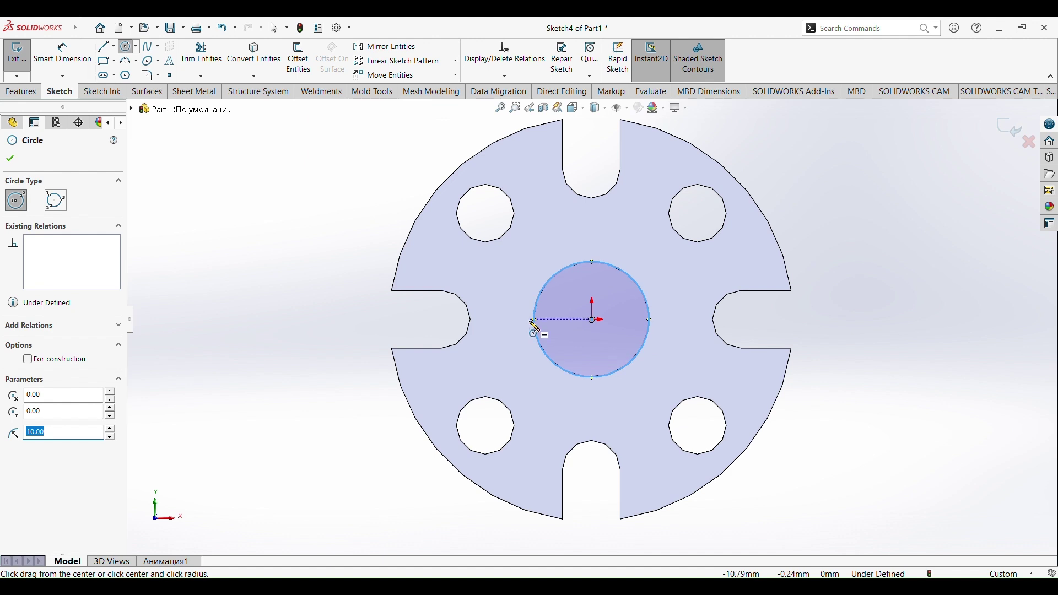
pyautogui.click(593, 320)
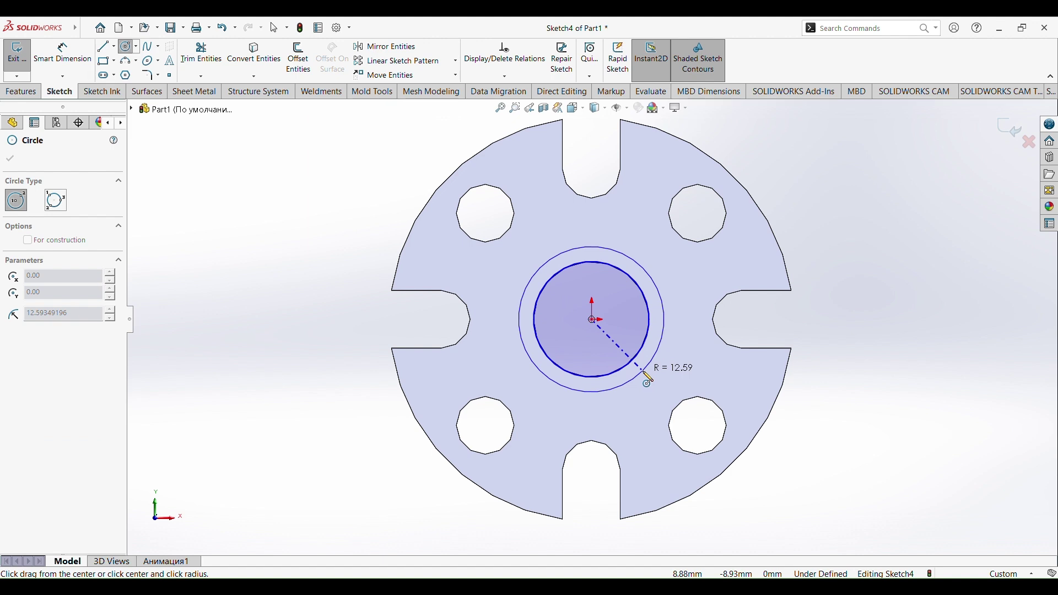
pyautogui.click(643, 373)
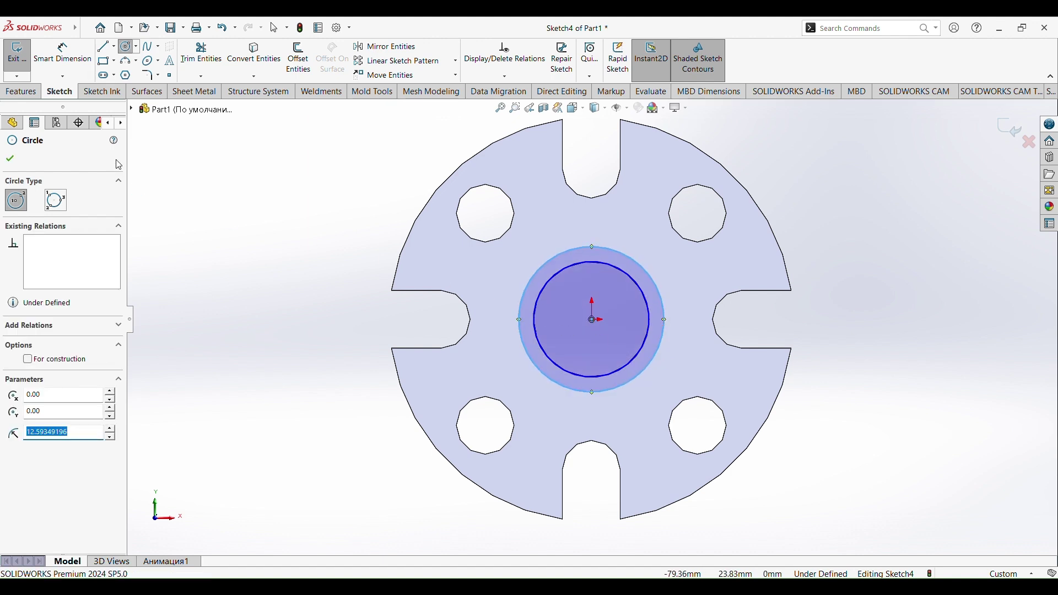
# Dimension the inner circle's diameter as 20 mm.
pyautogui.click(68, 57)
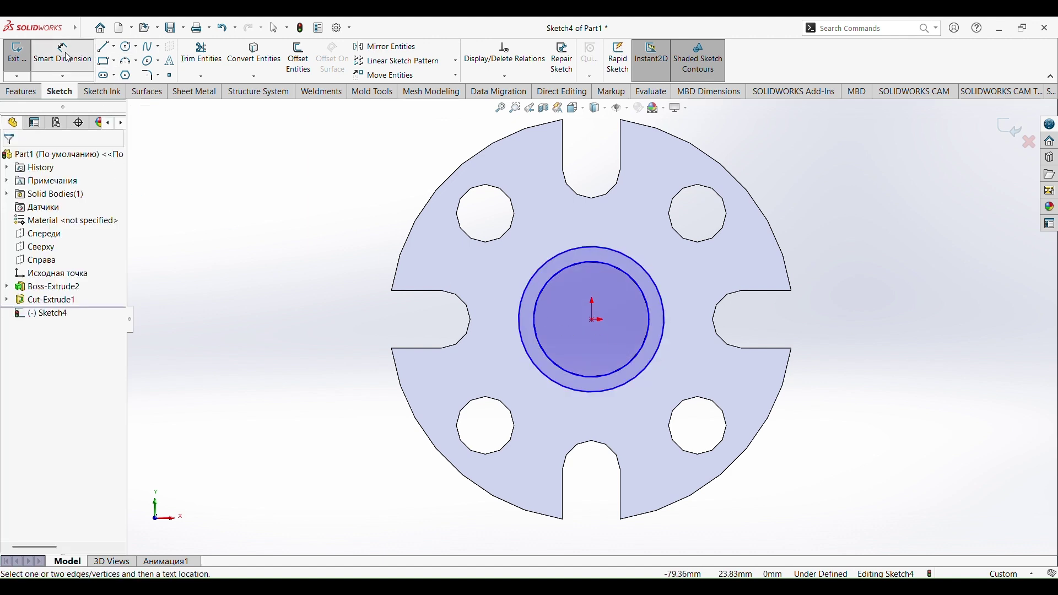
pyautogui.click(536, 333)
pyautogui.click(507, 332)
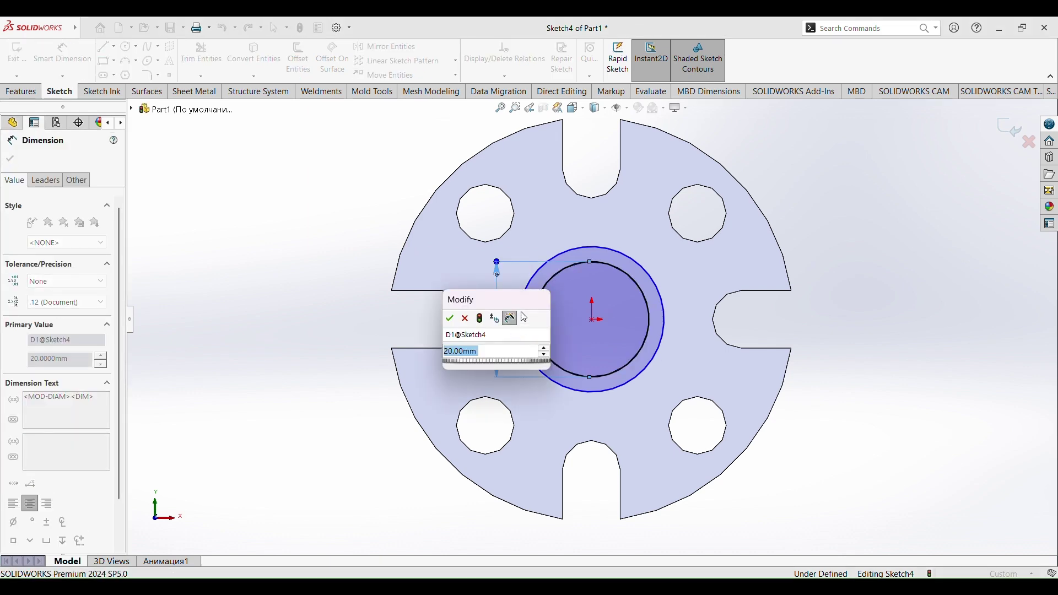
pyautogui.click(451, 319)
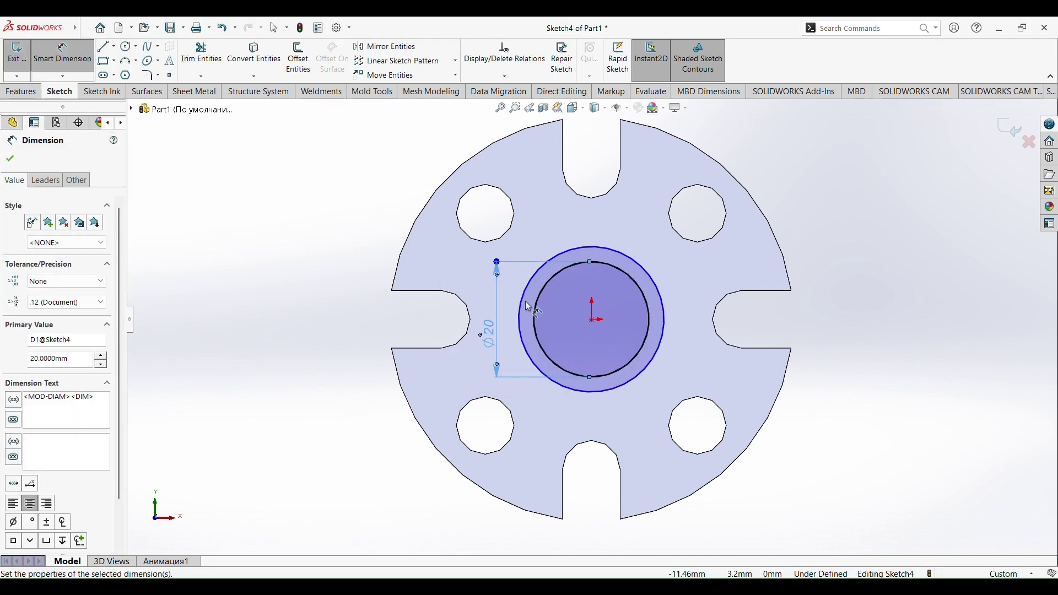
# Dimension the outer circle's diameter as 28 mm.
pyautogui.click(520, 324)
pyautogui.click(464, 320)
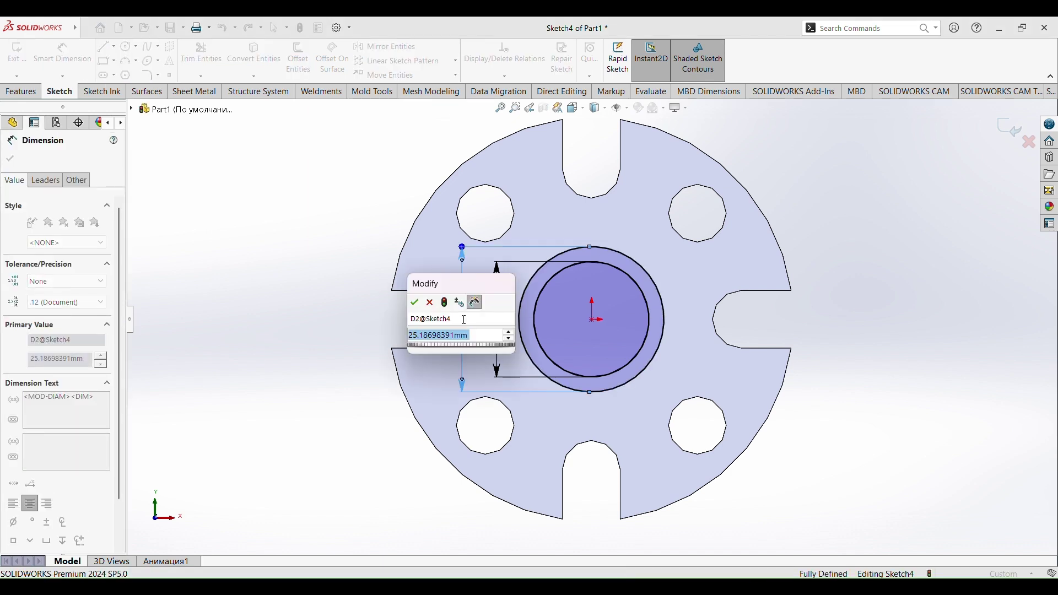
pyautogui.write('28')
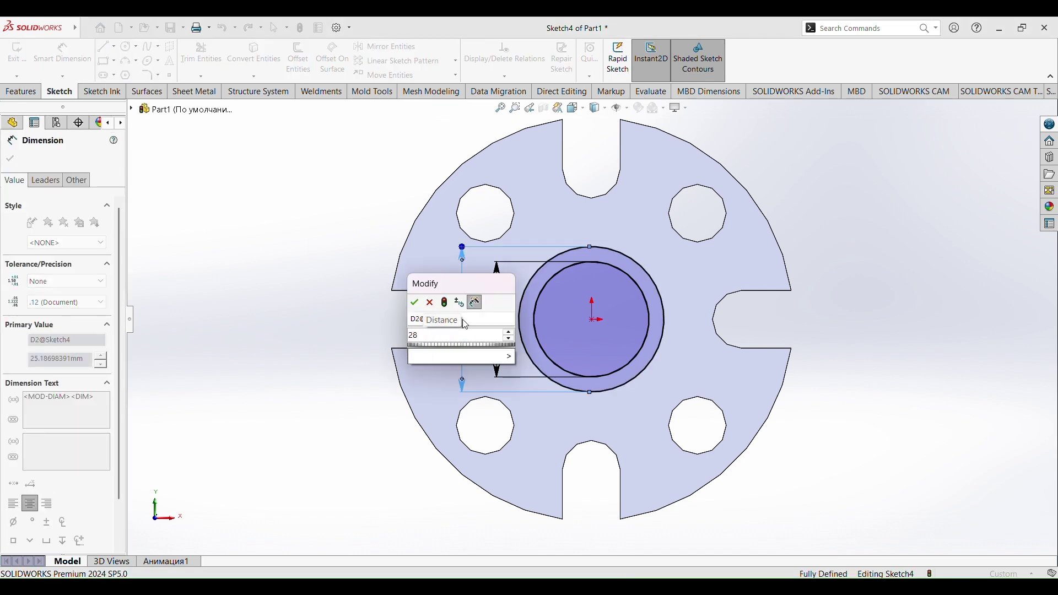
pyautogui.press('Return')
pyautogui.click(150, 240)
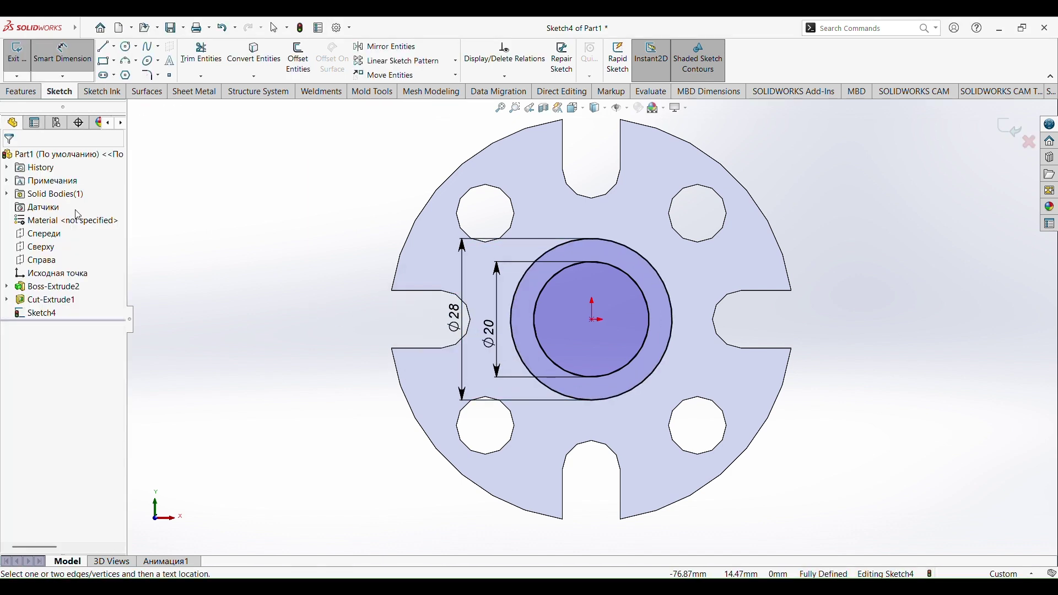
# Start an Extruded Boss from the ring sketch on the disc's front face.
pyautogui.click(22, 92)
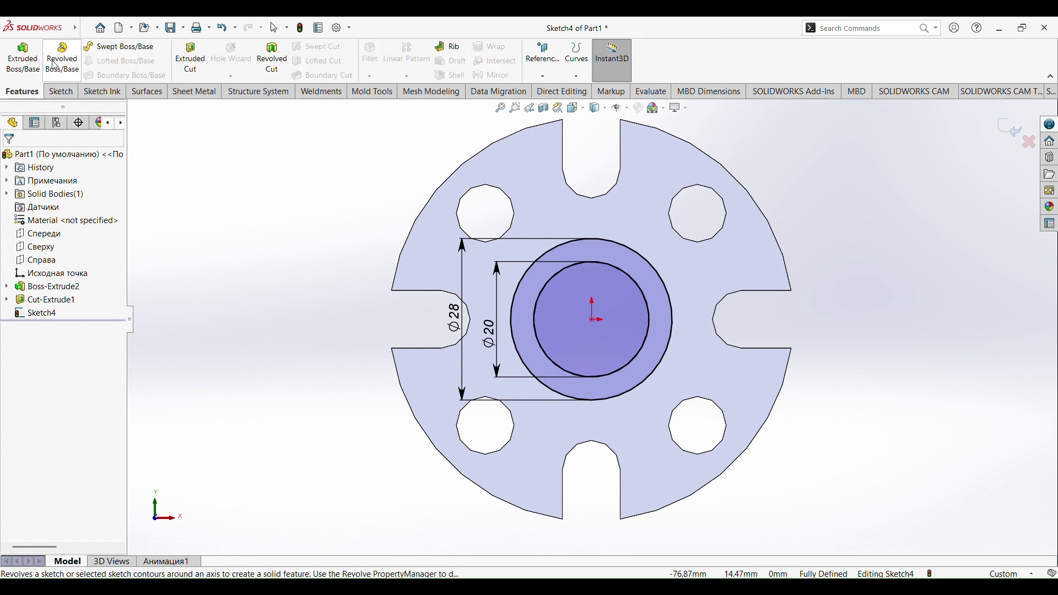
pyautogui.click(28, 60)
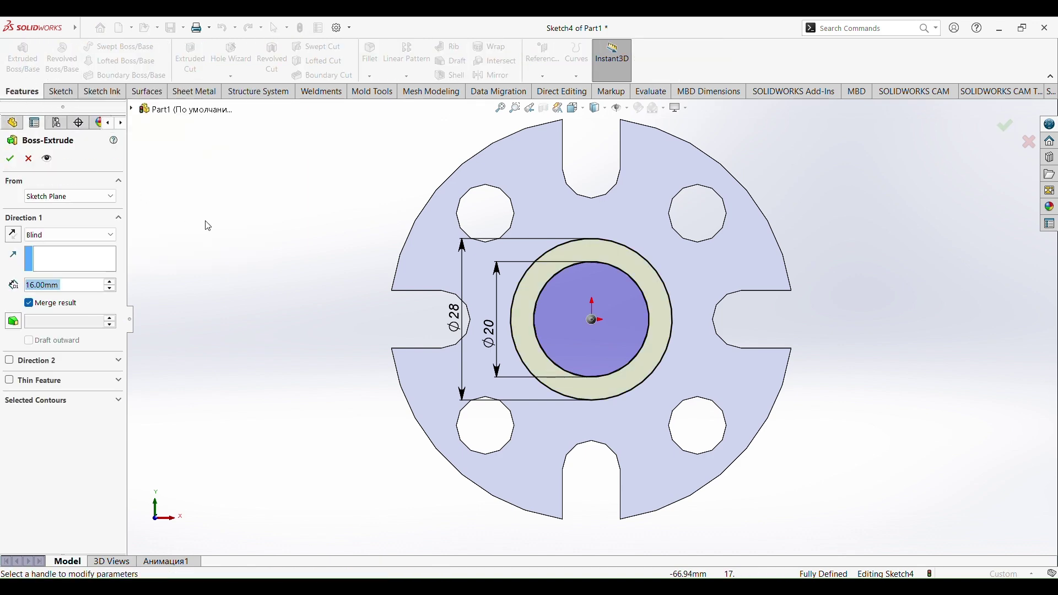
pyautogui.moveTo(210, 226); pyautogui.dragTo(279, 222, button='middle')
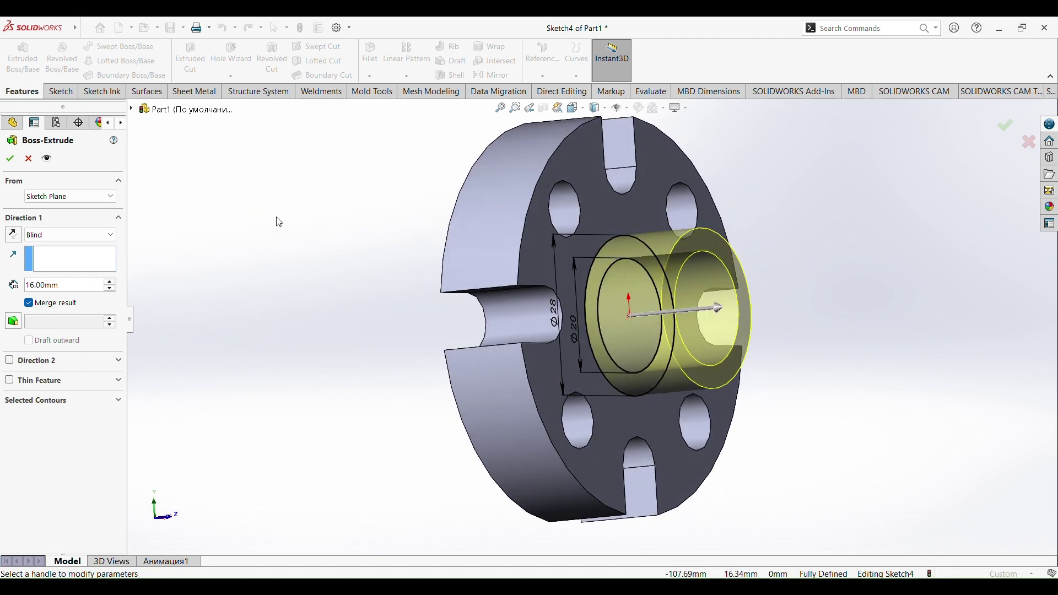
# Try the Up To Body, Mid Plane, Offset From Surface and Up To Vertex end conditions for the ring's extrusion, and restore Blind.
pyautogui.click(106, 235)
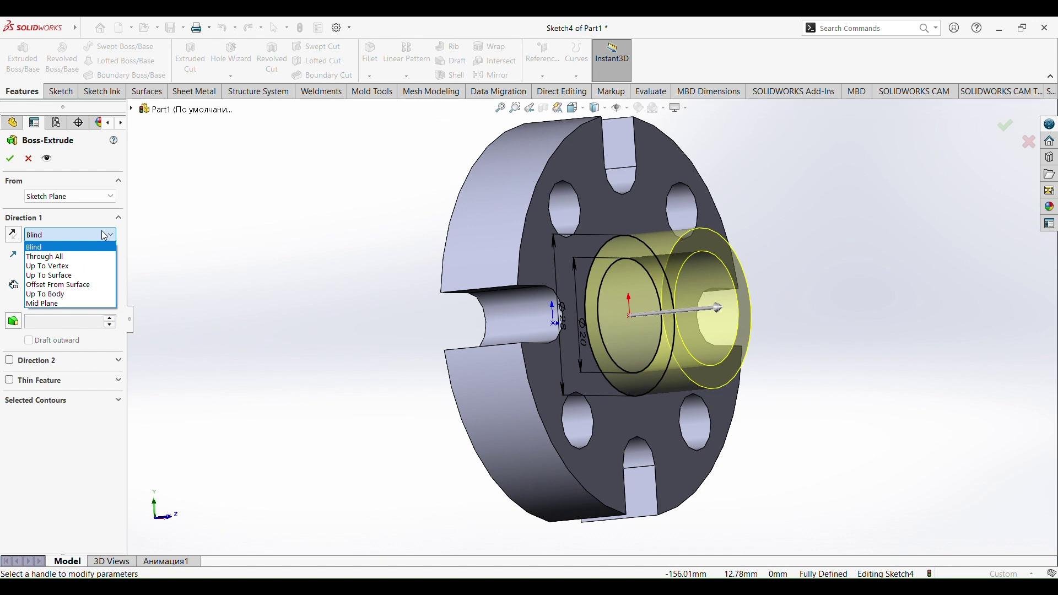
pyautogui.click(67, 296)
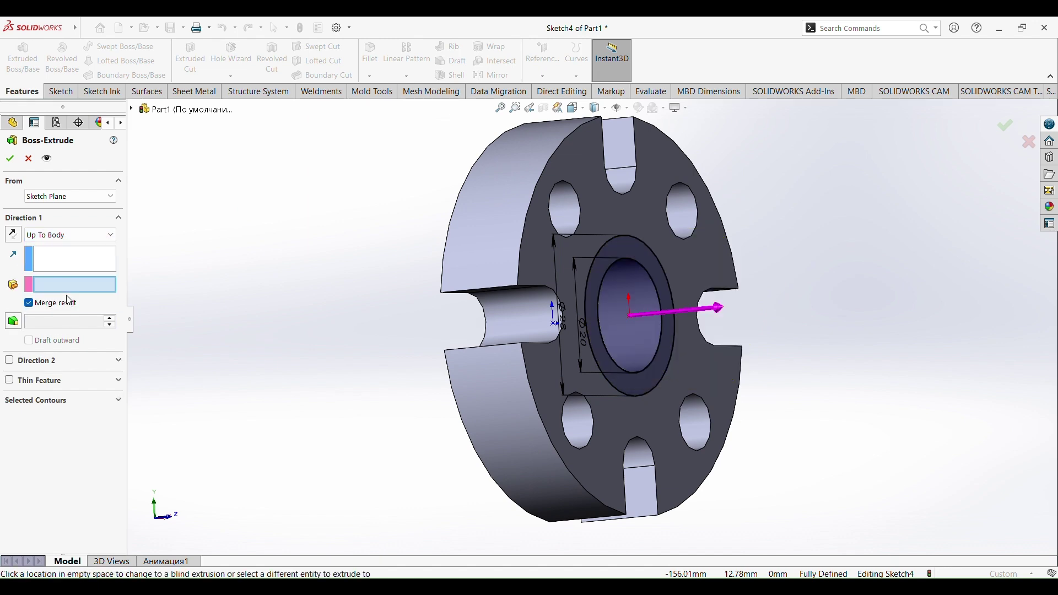
pyautogui.moveTo(174, 302); pyautogui.dragTo(80, 267, button='middle')
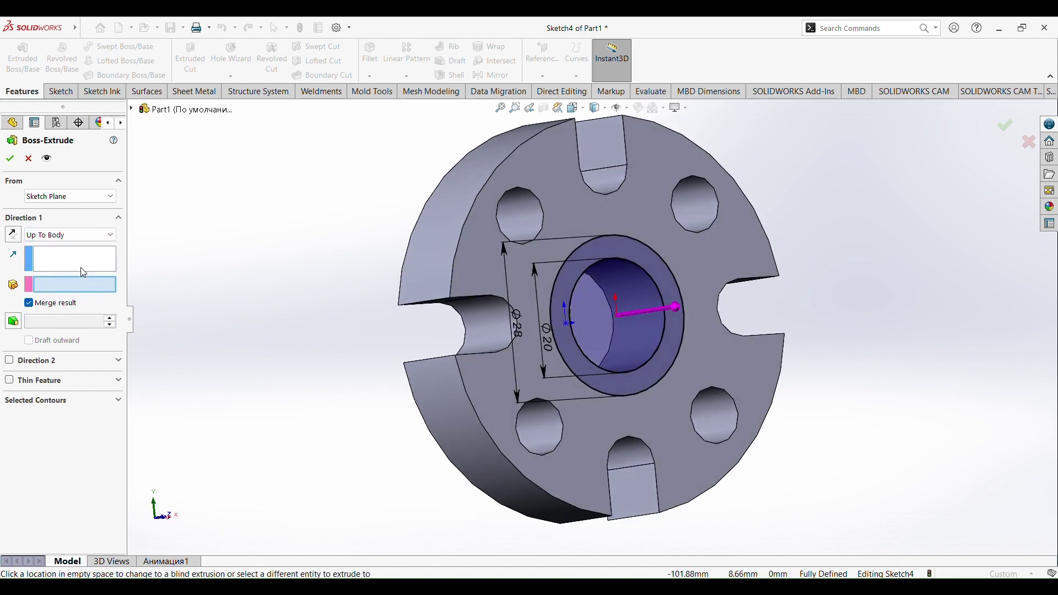
pyautogui.click(68, 241)
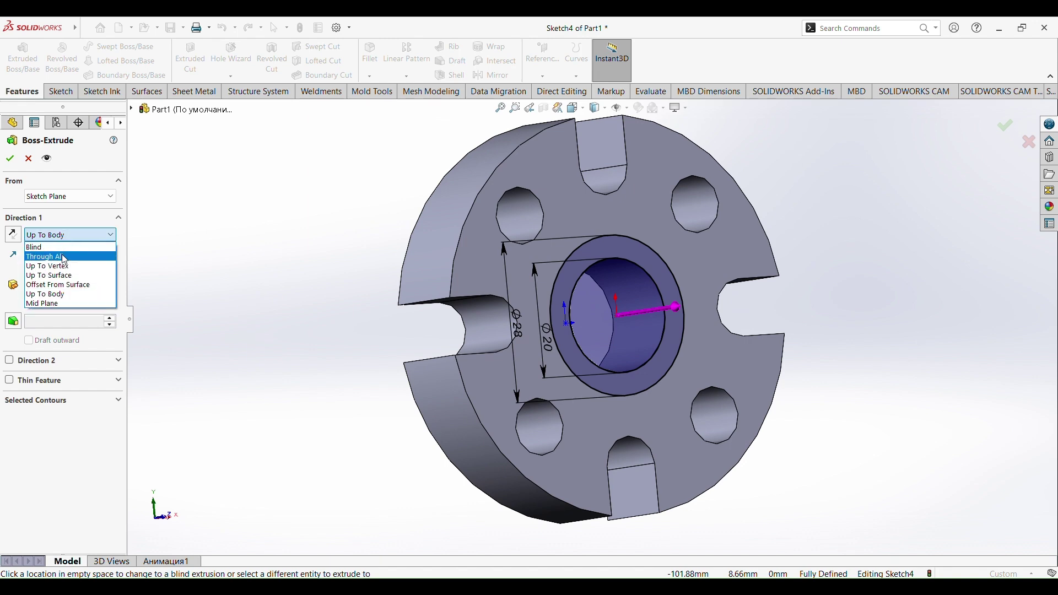
pyautogui.click(55, 305)
pyautogui.moveTo(287, 303); pyautogui.dragTo(225, 312, button='middle')
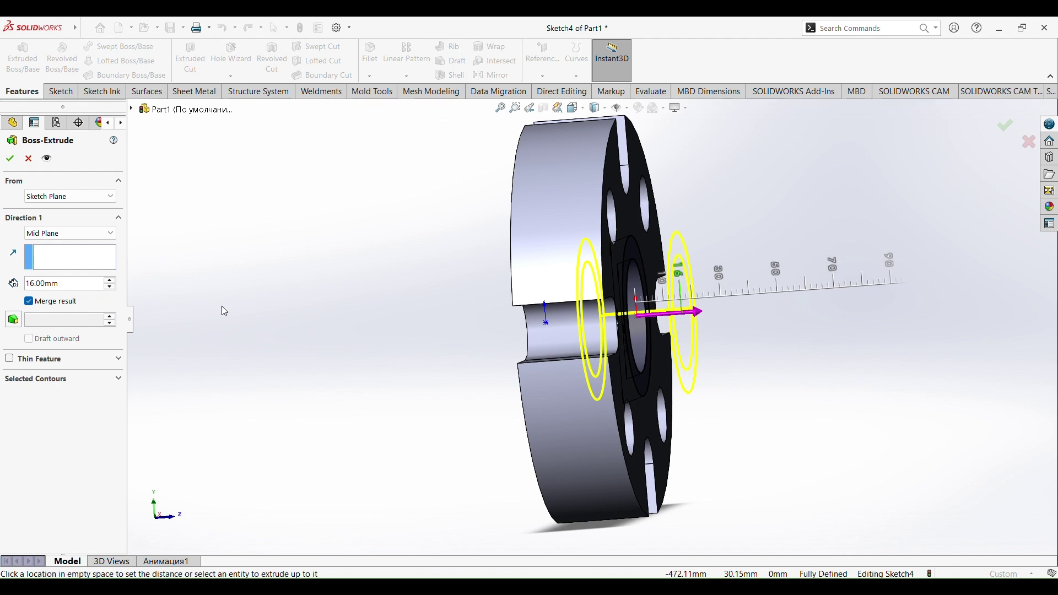
pyautogui.click(69, 233)
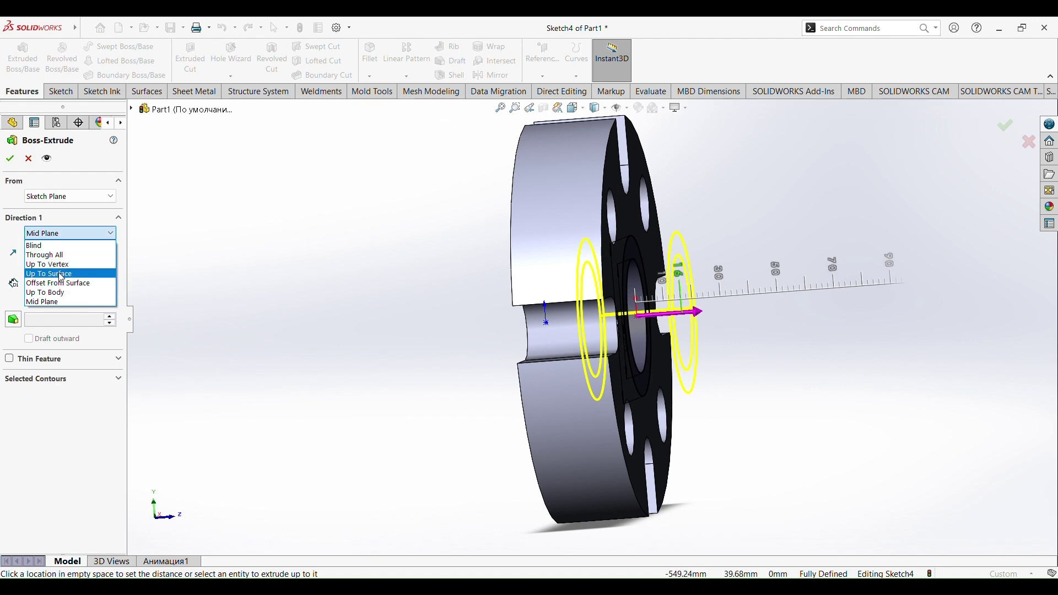
pyautogui.click(64, 285)
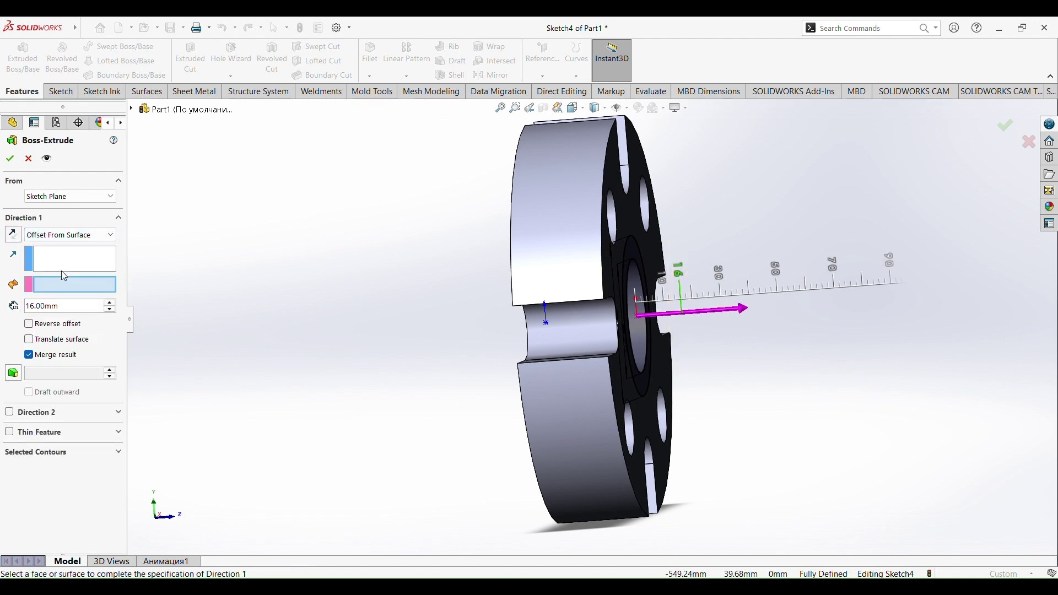
pyautogui.click(69, 239)
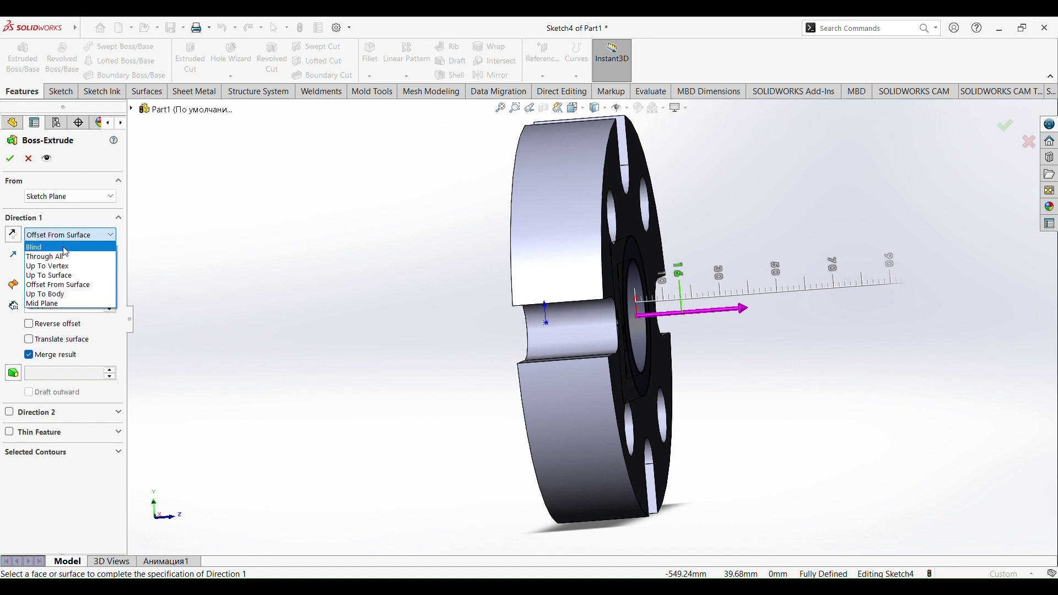
pyautogui.click(56, 269)
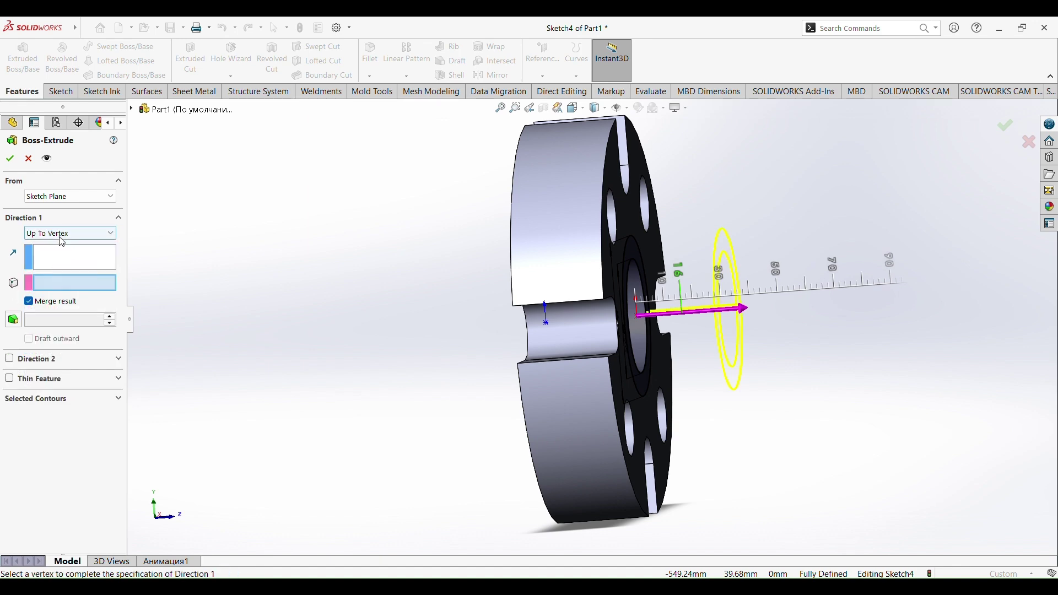
pyautogui.click(61, 241)
pyautogui.click(58, 245)
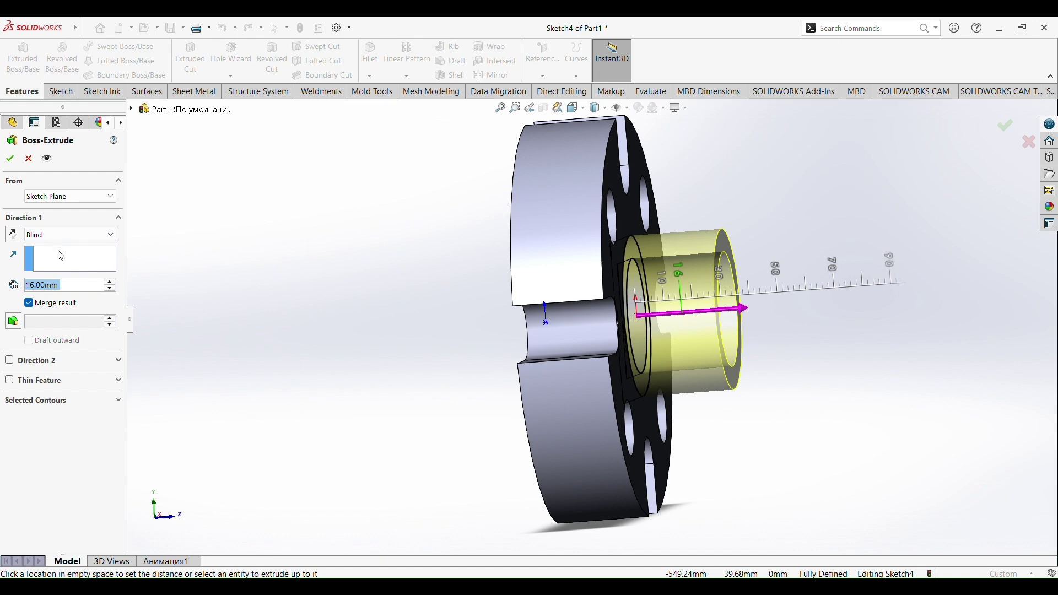
# Extrude the ring 8 mm from the disc's front face, using the Blind end condition.
pyautogui.moveTo(224, 327); pyautogui.dragTo(140, 303, button='middle')
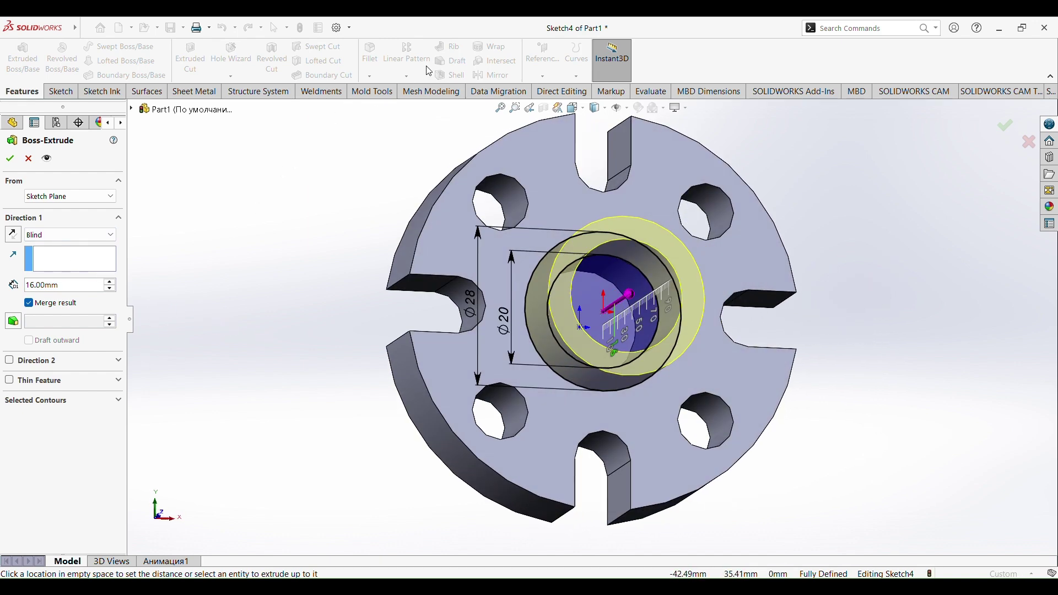
pyautogui.write('2')
pyautogui.press('Return')
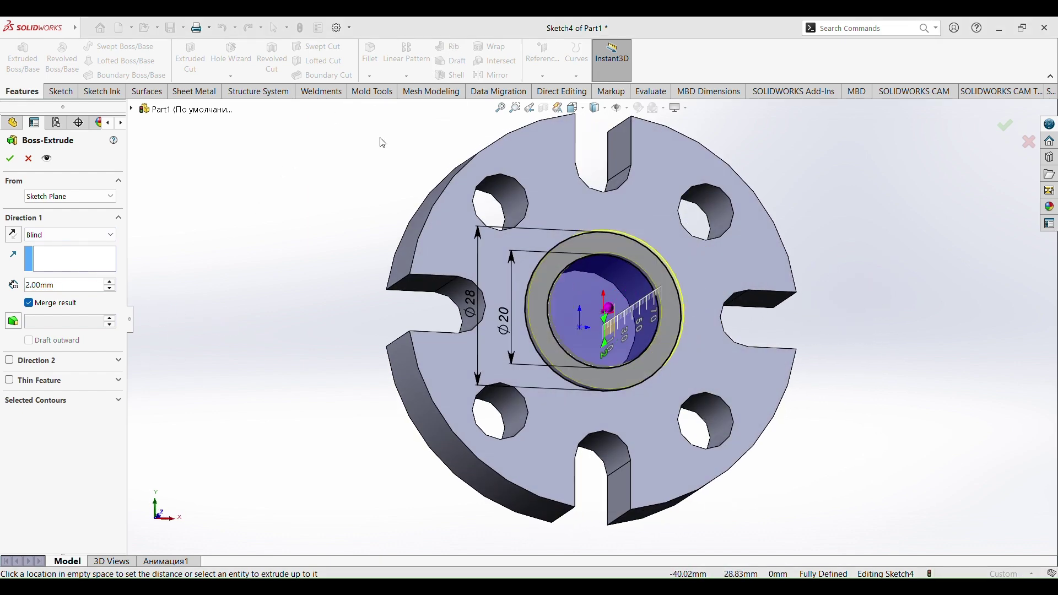
pyautogui.doubleClick(50, 287)
pyautogui.write('8')
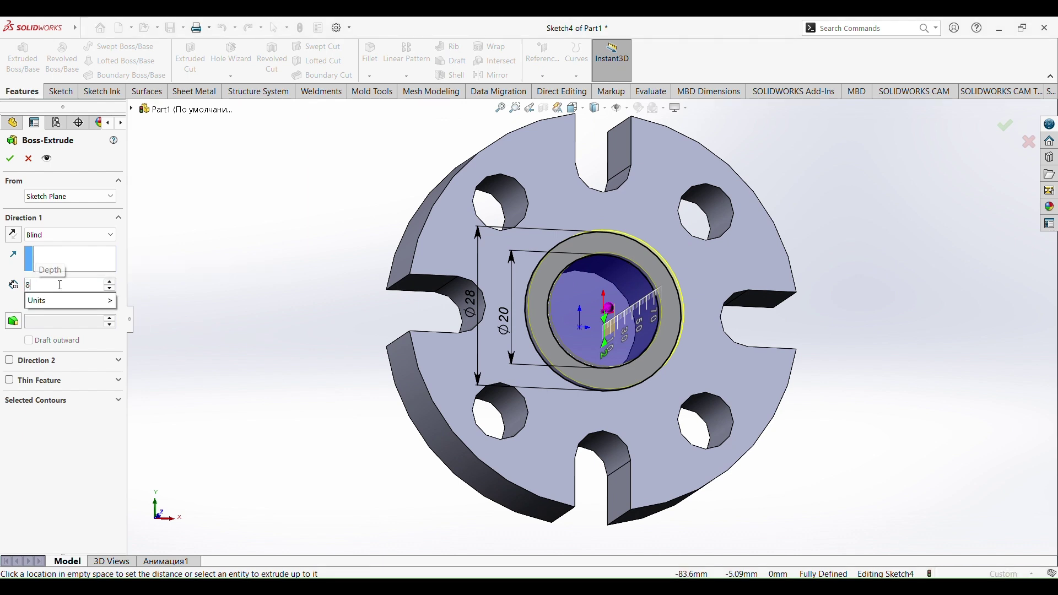
pyautogui.press('Return')
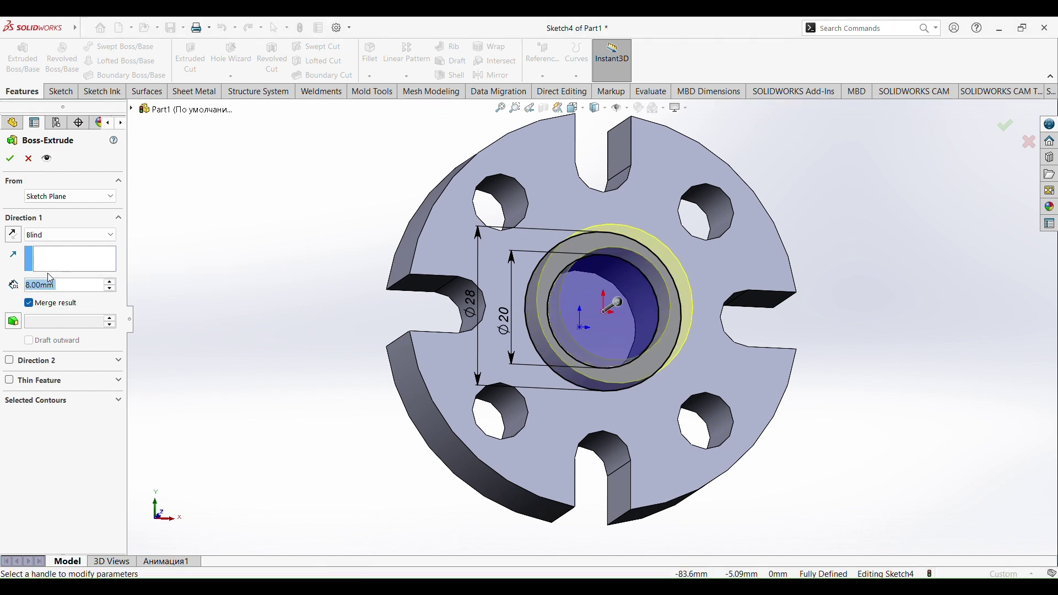
pyautogui.click(13, 159)
# Sketch two origin-centred circles on the disc's back face, one matching the central hole and one about 30 mm in diameter.
pyautogui.moveTo(170, 283); pyautogui.dragTo(281, 286, button='middle')
pyautogui.click(251, 322)
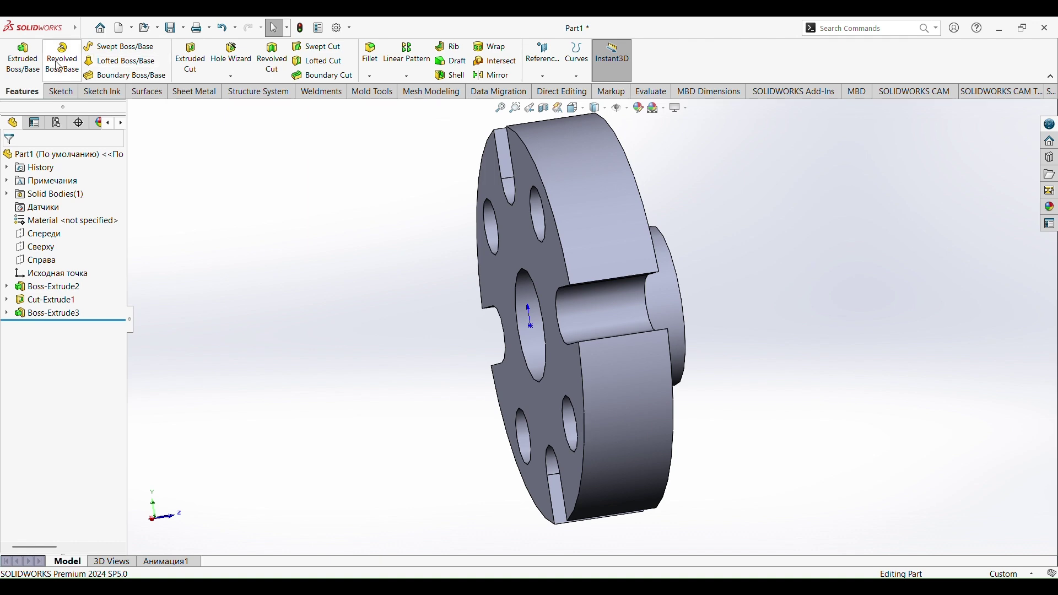
pyautogui.click(56, 92)
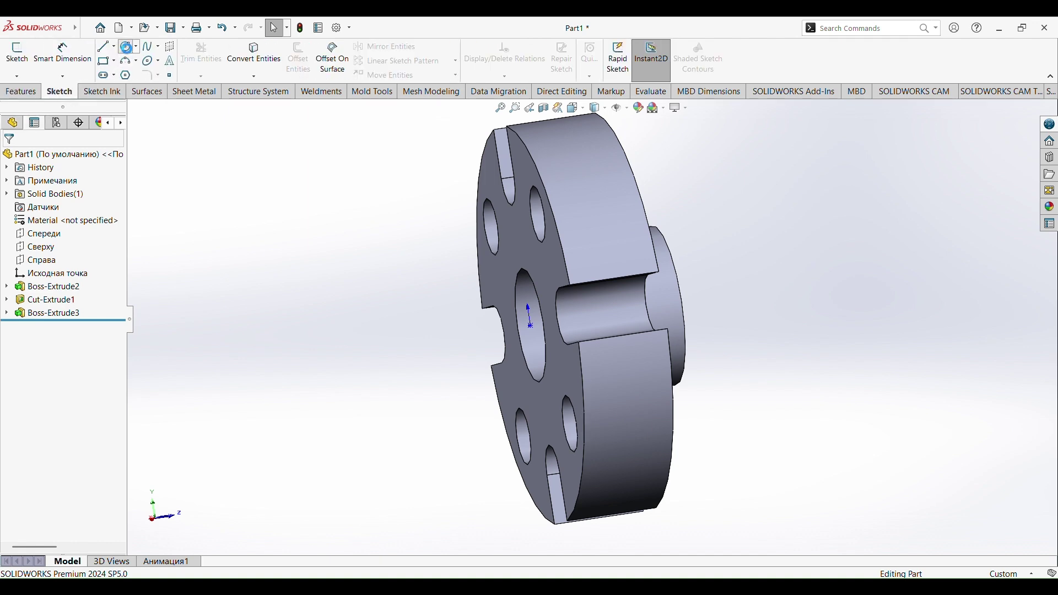
pyautogui.click(129, 50)
pyautogui.click(497, 257)
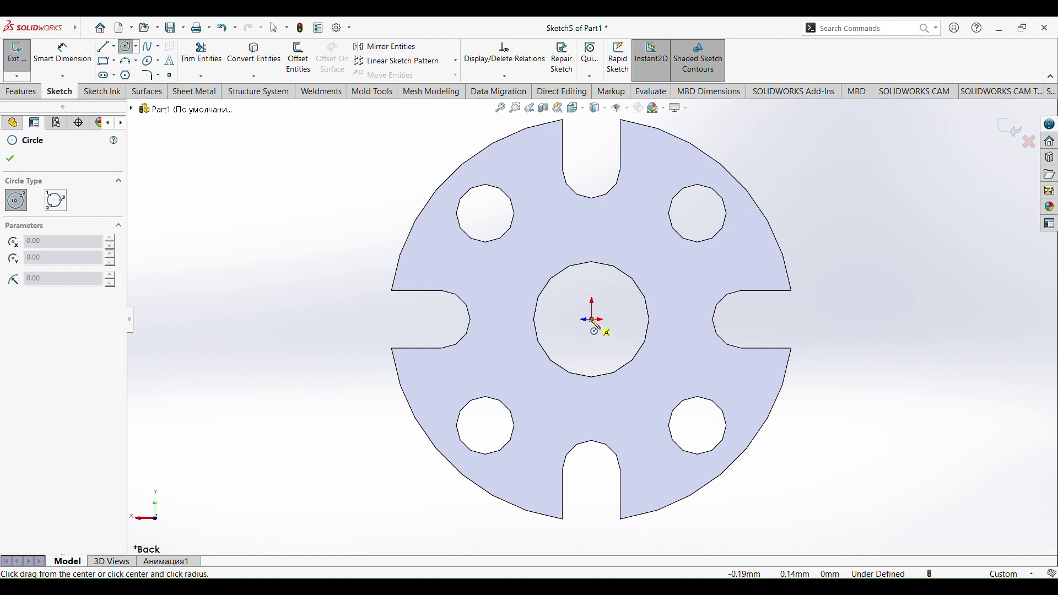
pyautogui.click(593, 320)
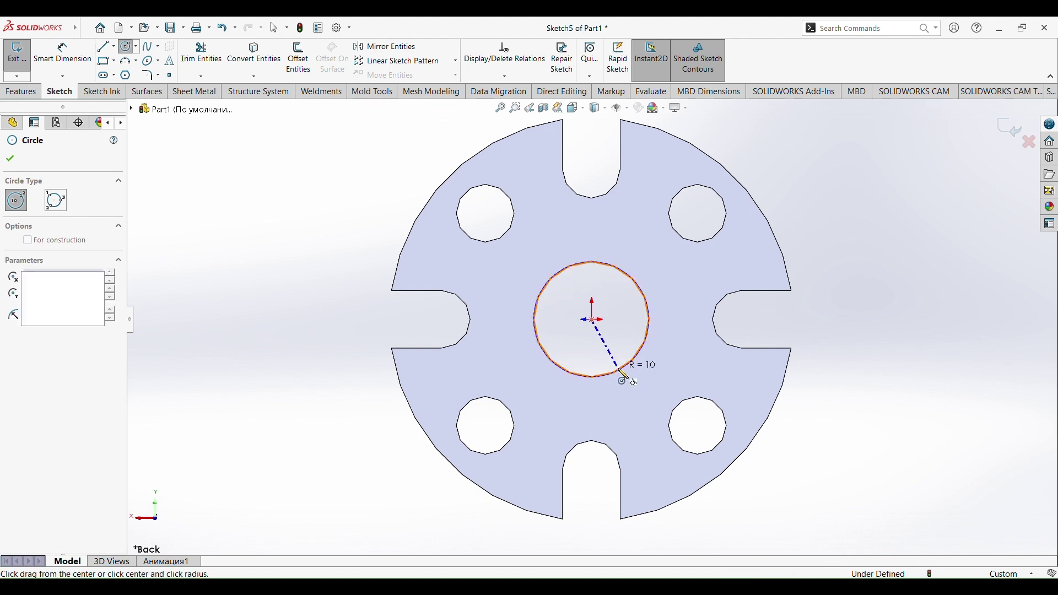
pyautogui.click(623, 374)
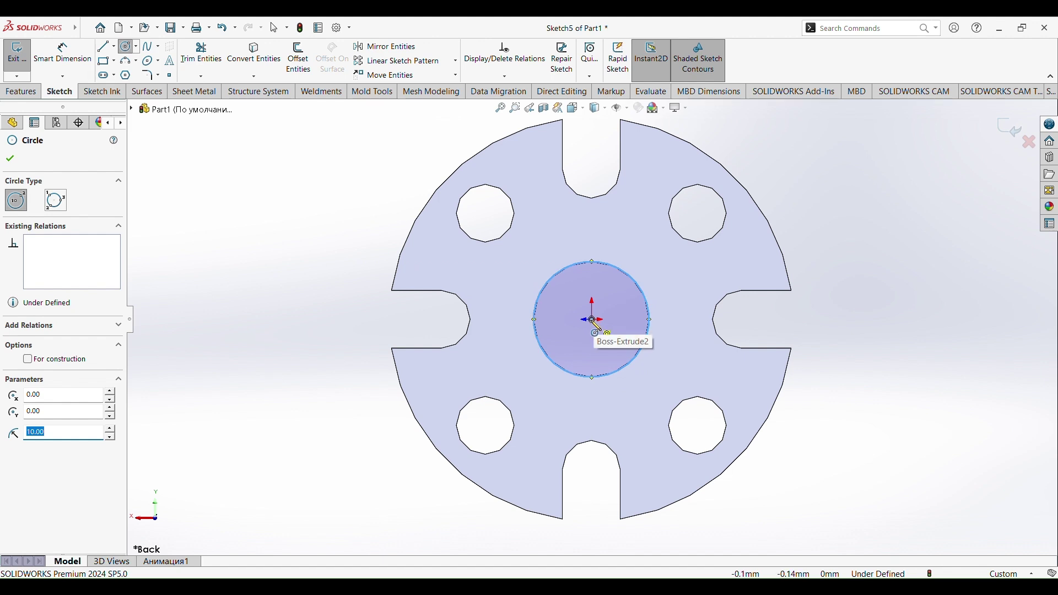
pyautogui.click(593, 320)
pyautogui.click(651, 389)
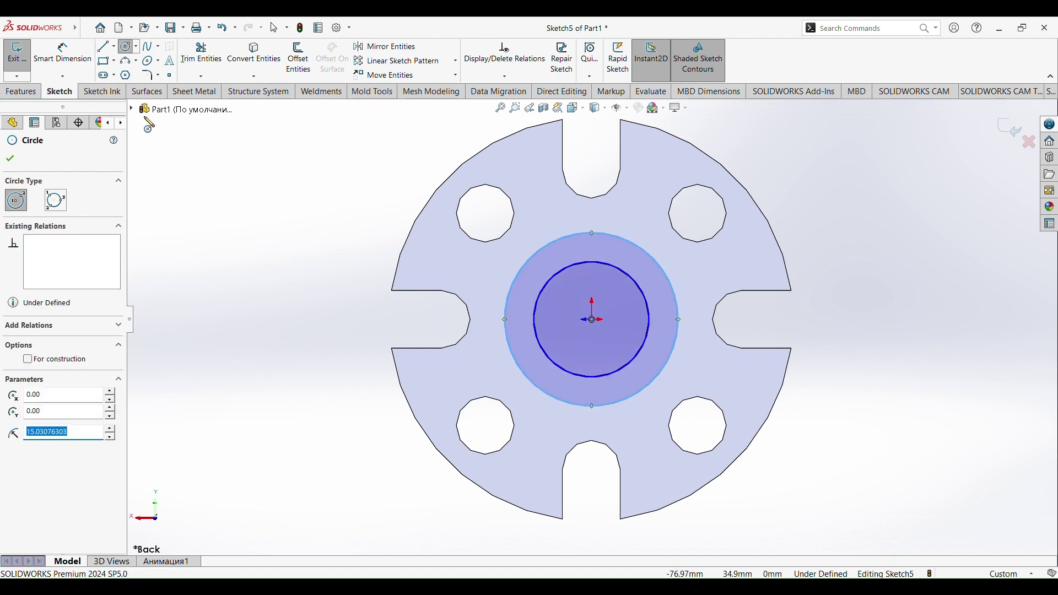
# Dimension the outer circle of the back-face sketch as 28 mm in diameter.
pyautogui.click(62, 52)
pyautogui.click(508, 298)
pyautogui.click(493, 315)
pyautogui.write('2')
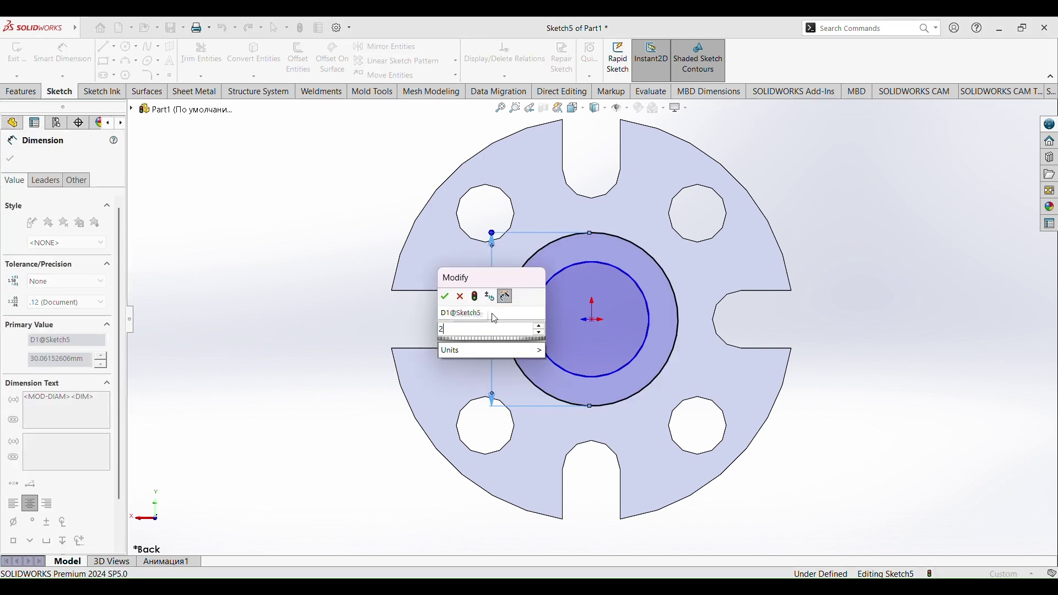
pyautogui.write('8')
pyautogui.press('Return')
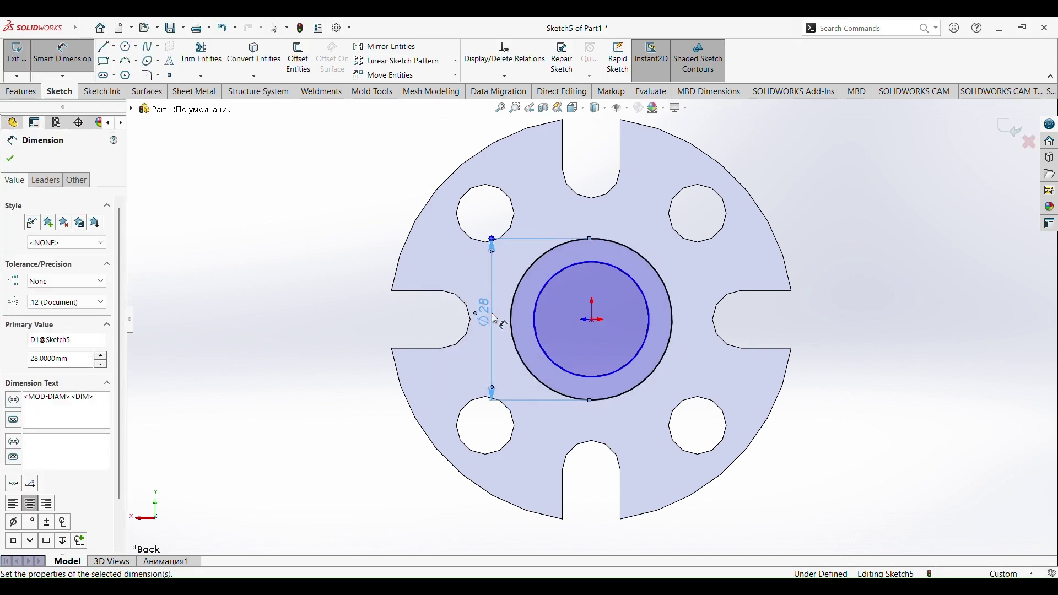
# Extrude the back-face ring as an 8 mm blind boss merged with the disc.
pyautogui.click(22, 92)
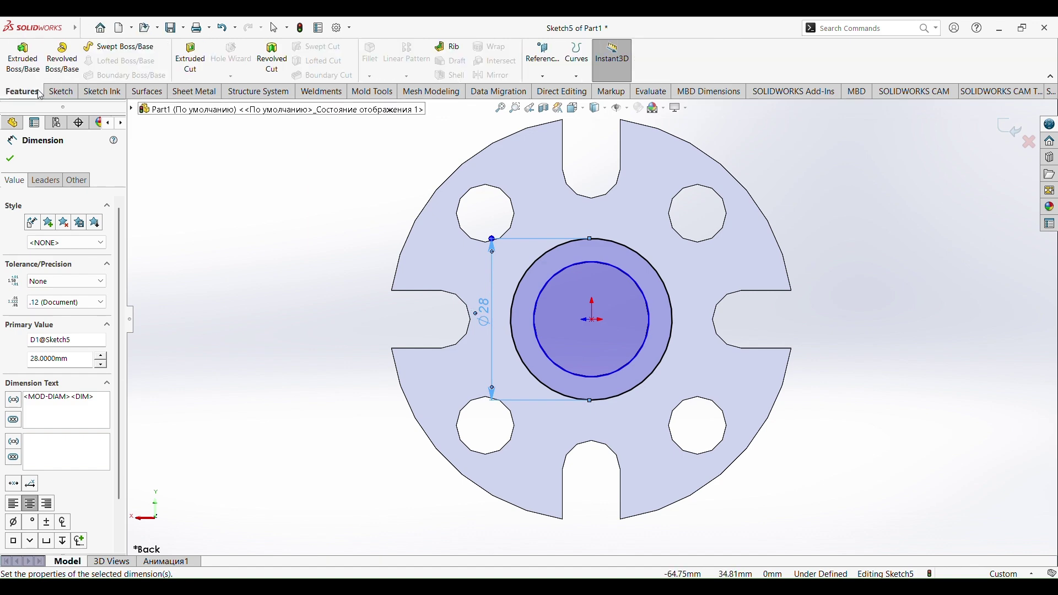
pyautogui.click(23, 61)
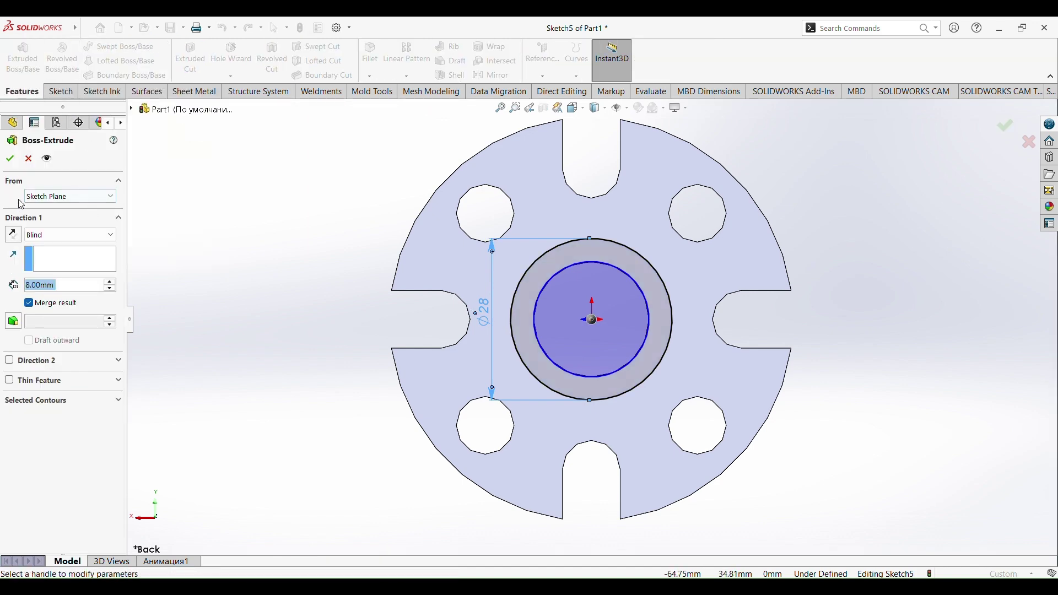
pyautogui.click(9, 159)
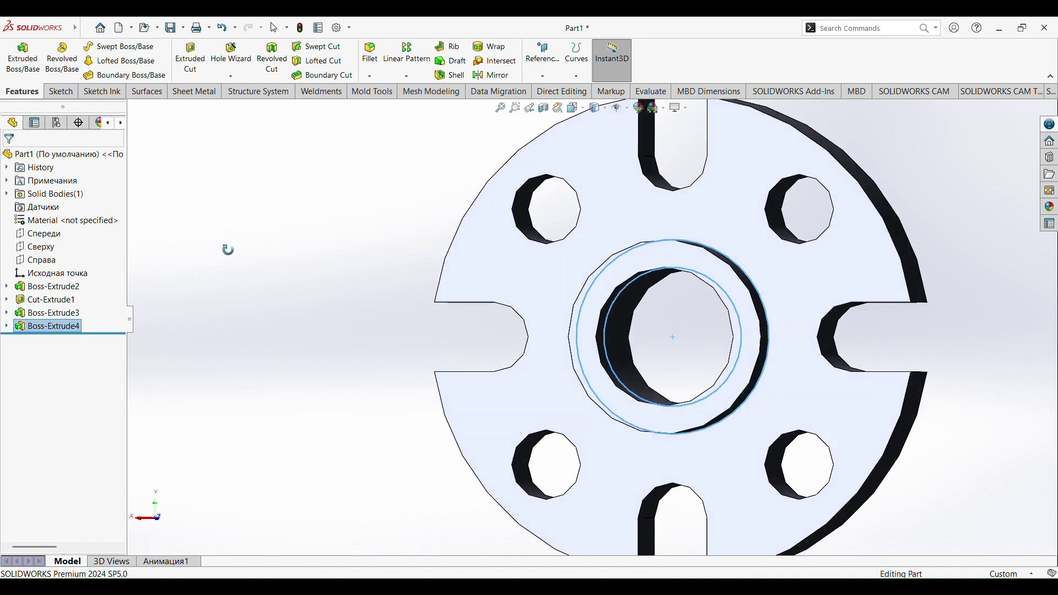
pyautogui.click(246, 253)
pyautogui.scroll(-3, 255, 255)
pyautogui.scroll(8, 255, 262)
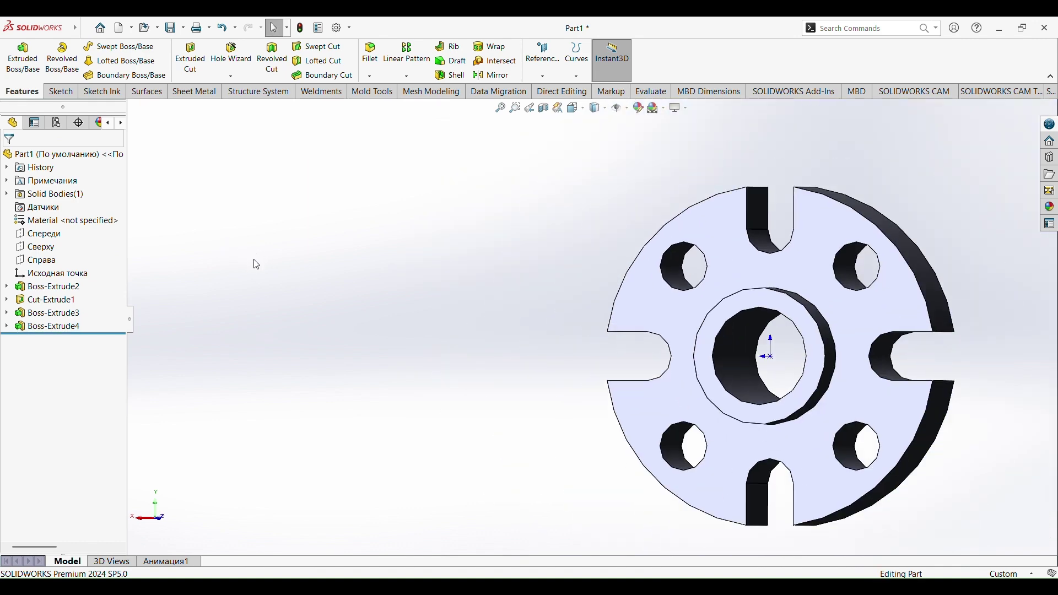
pyautogui.moveTo(311, 271); pyautogui.dragTo(386, 380, button='middle')
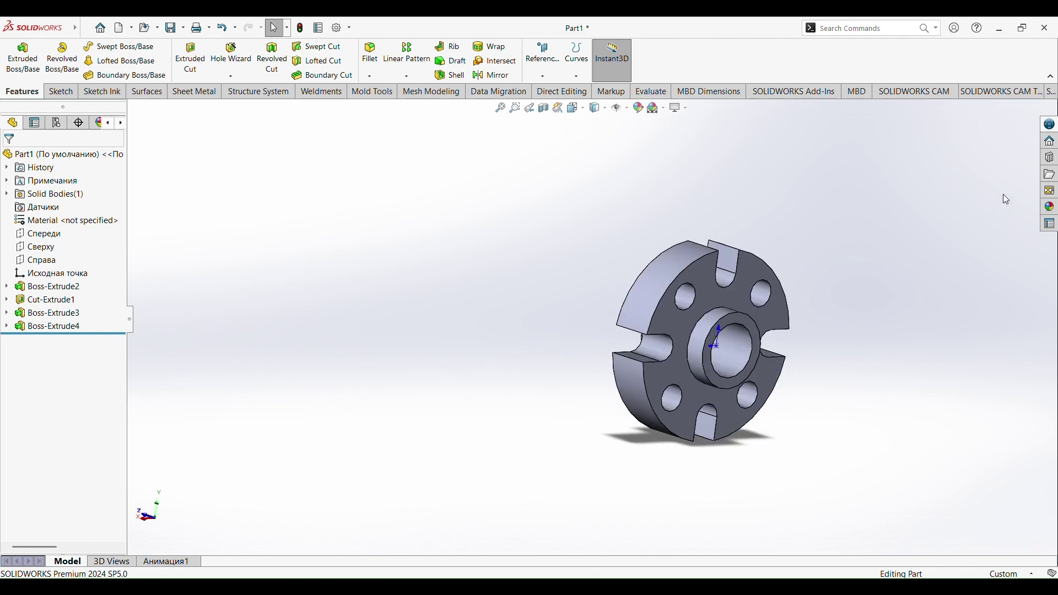
# Start editing the whole part's appearance and browse the Metal appearances down to the gold, silver and platinum finishes.
pyautogui.click(638, 108)
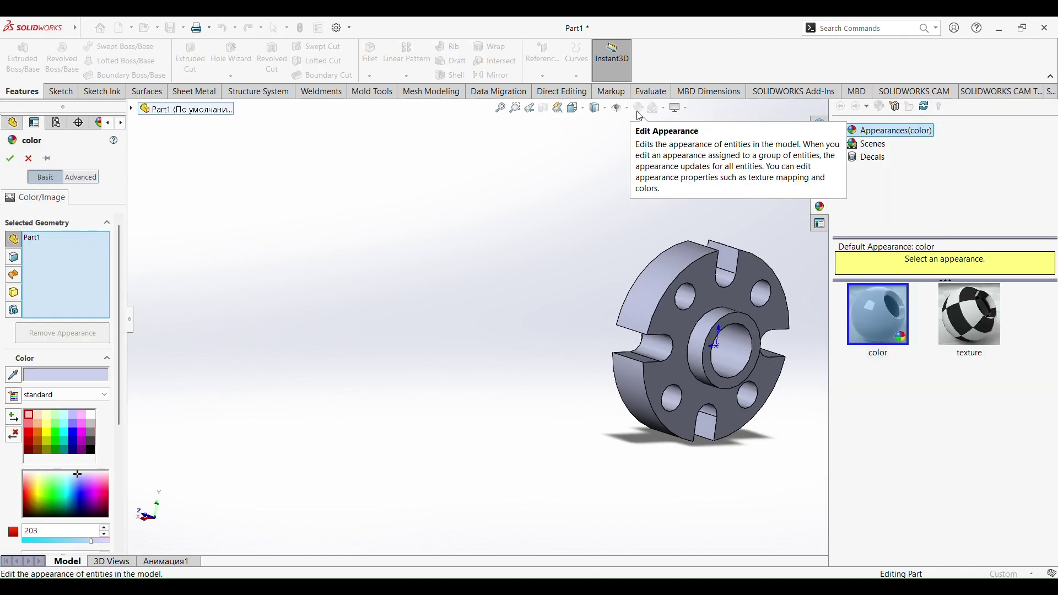
pyautogui.click(840, 132)
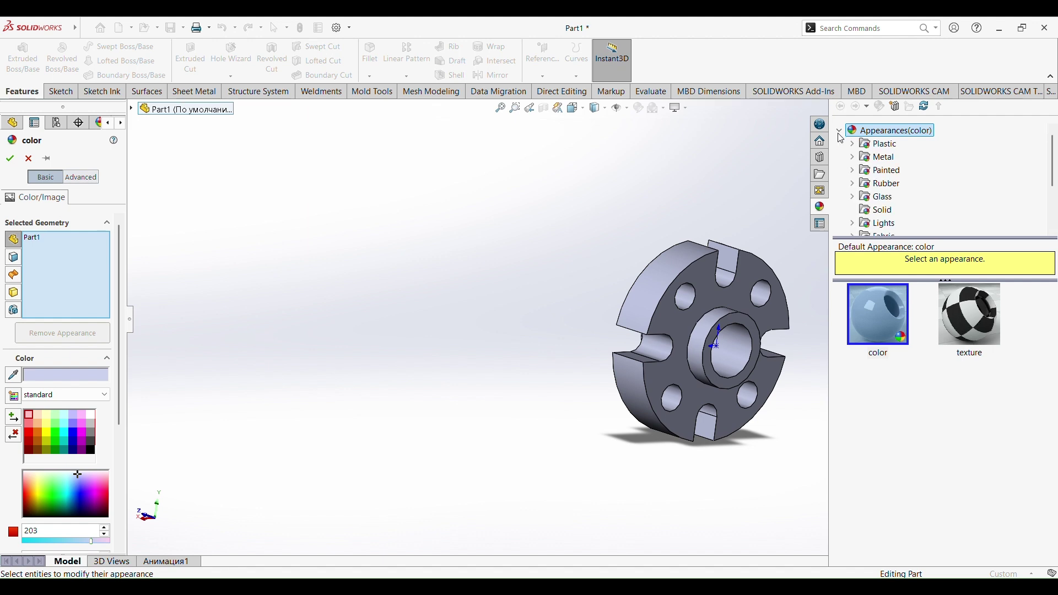
pyautogui.click(877, 158)
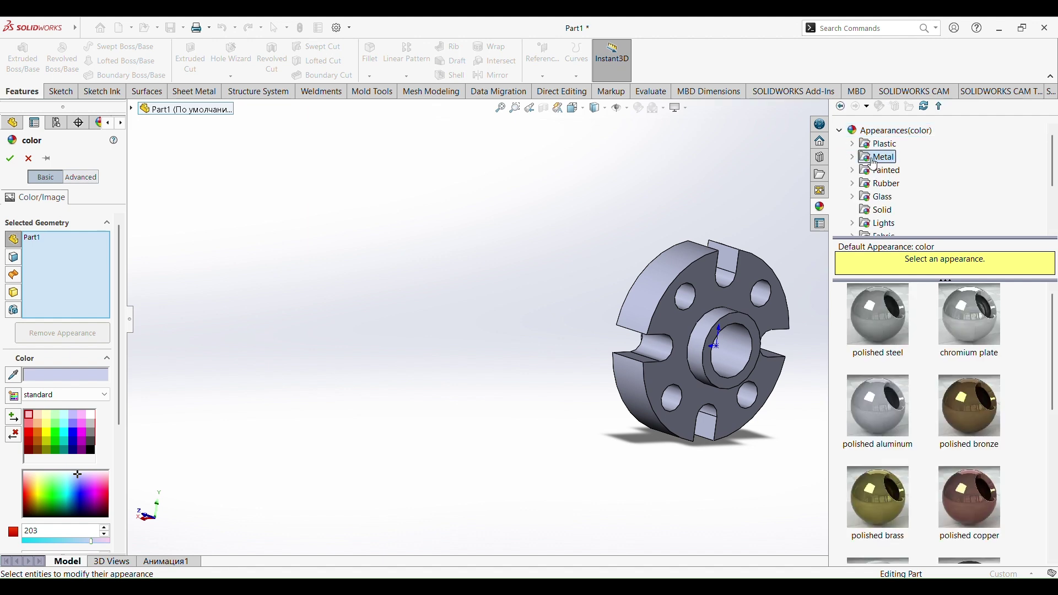
pyautogui.scroll(-5, 957, 485)
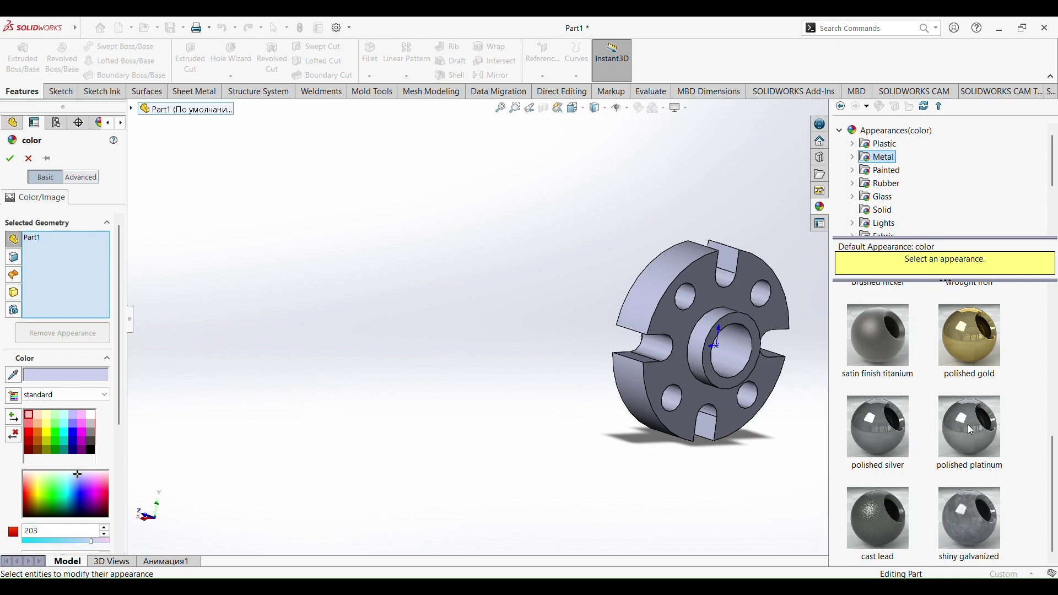
# Try the polished platinum, shiny galvanized, cast lead and polished silver appearances on the part.
pyautogui.click(971, 429)
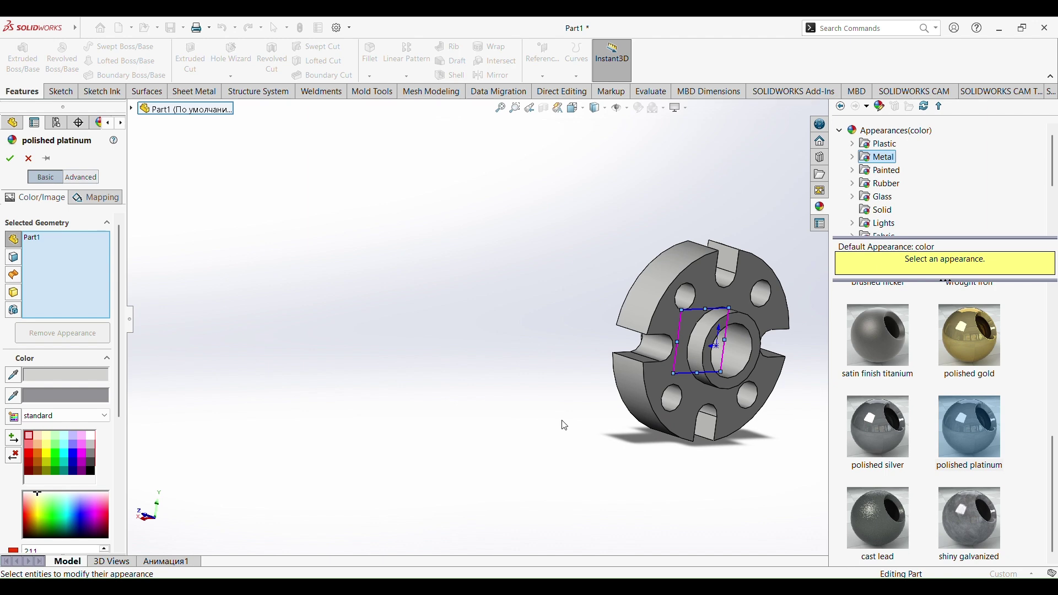
pyautogui.click(959, 509)
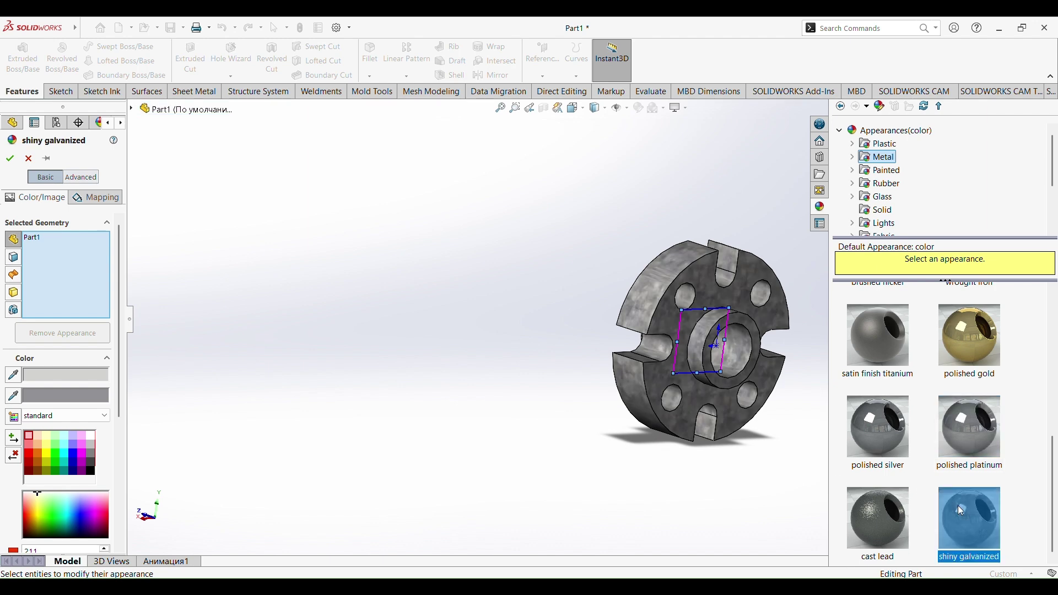
pyautogui.click(872, 524)
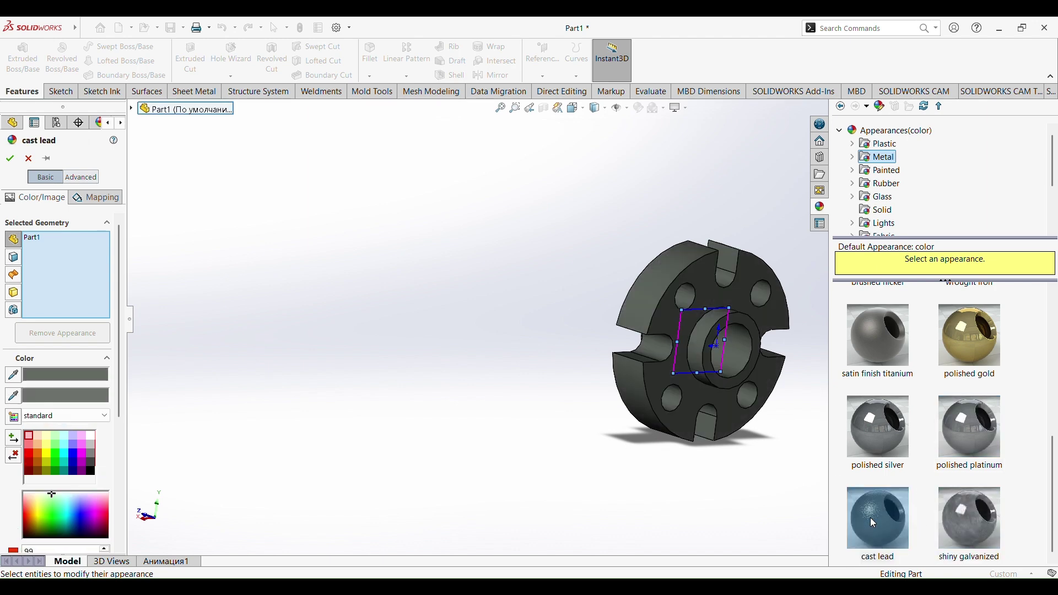
pyautogui.click(868, 447)
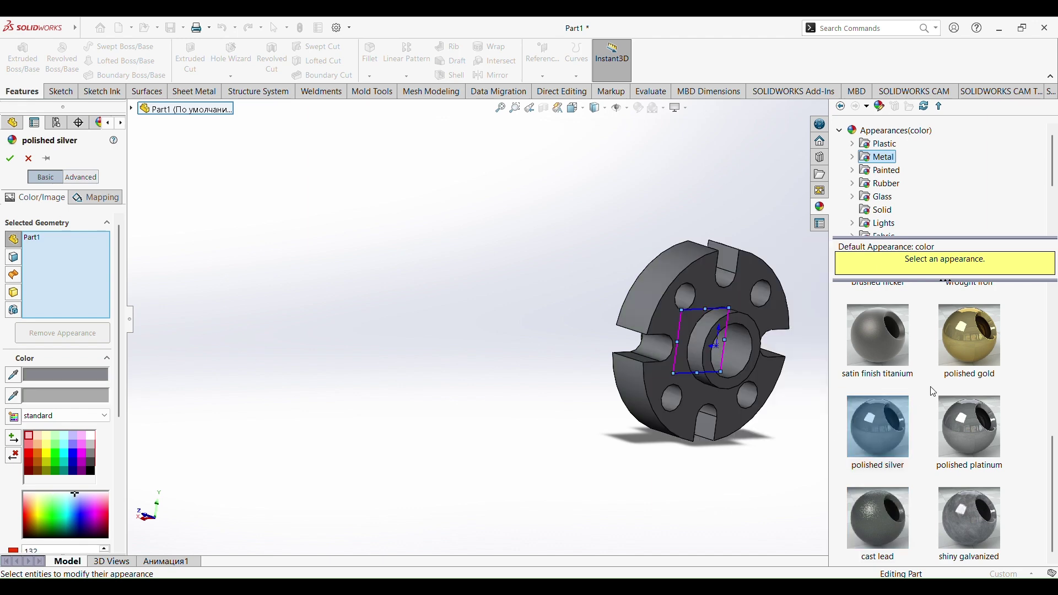
# Apply the polished gold appearance to the whole part and finish the appearance editing.
pyautogui.click(971, 337)
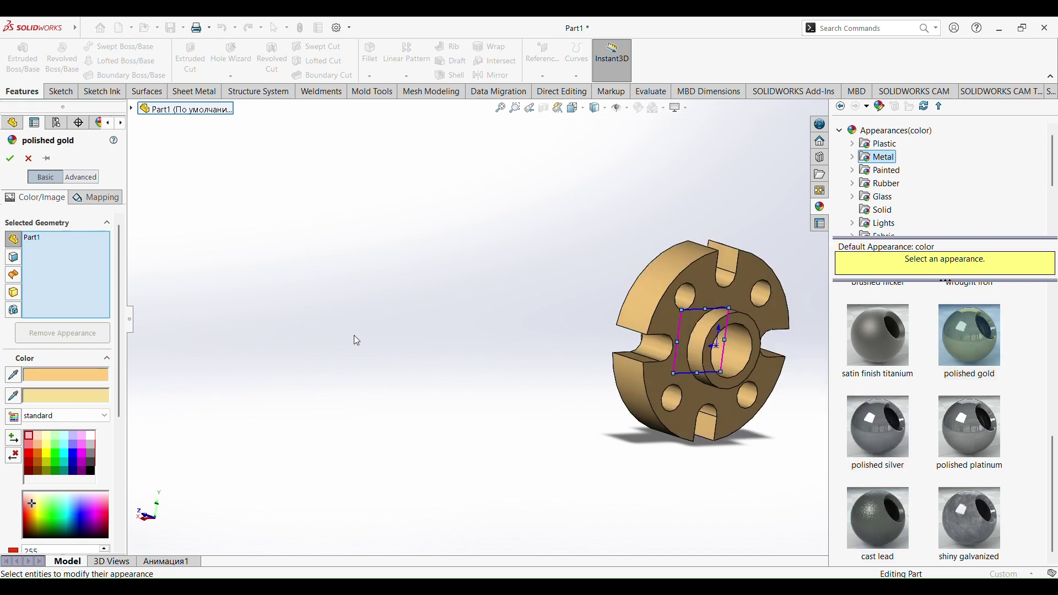
pyautogui.click(10, 159)
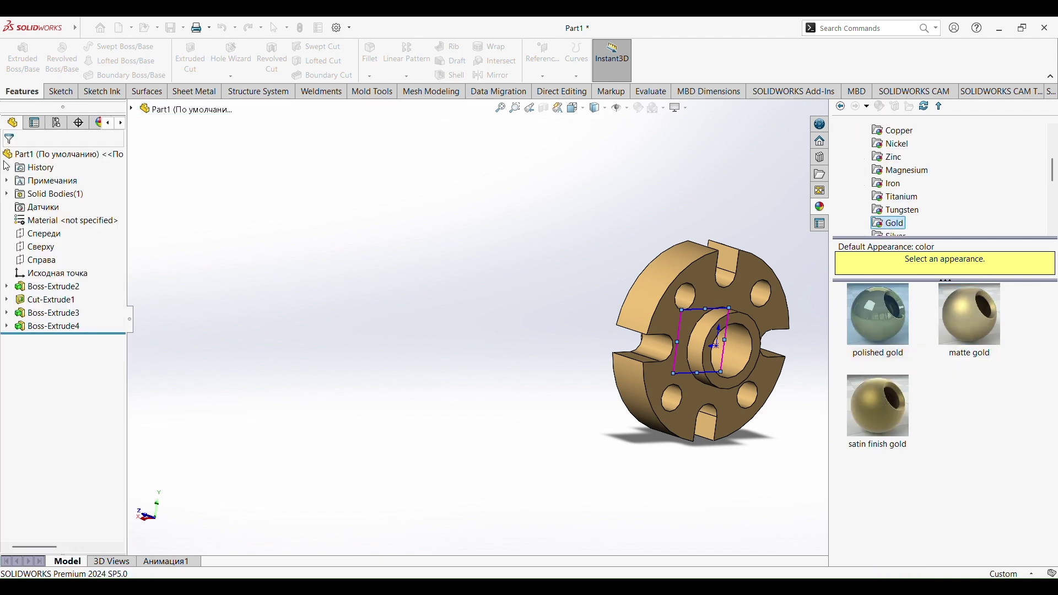
pyautogui.click(463, 335)
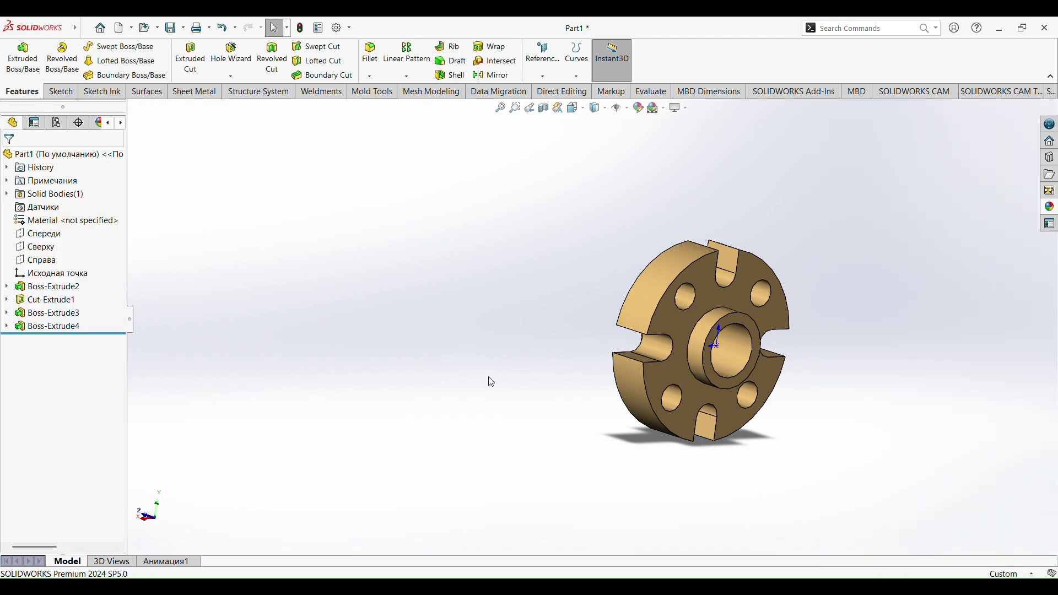
# Inspect the finished disc from both sides, checking the slots, holes and hub rings, and fit it to the view.
pyautogui.moveTo(489, 379); pyautogui.dragTo(717, 439, button='middle')
pyautogui.moveTo(700, 475); pyautogui.dragTo(238, 358, button='middle')
pyautogui.hotkey('ctrl', '1')
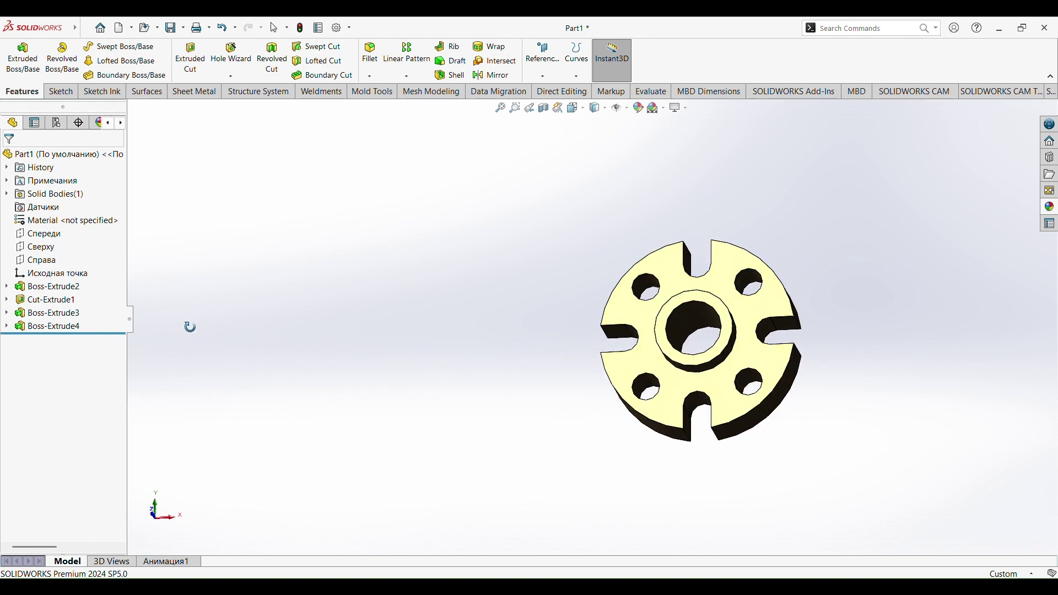
pyautogui.moveTo(625, 266); pyautogui.dragTo(693, 381, button='middle')
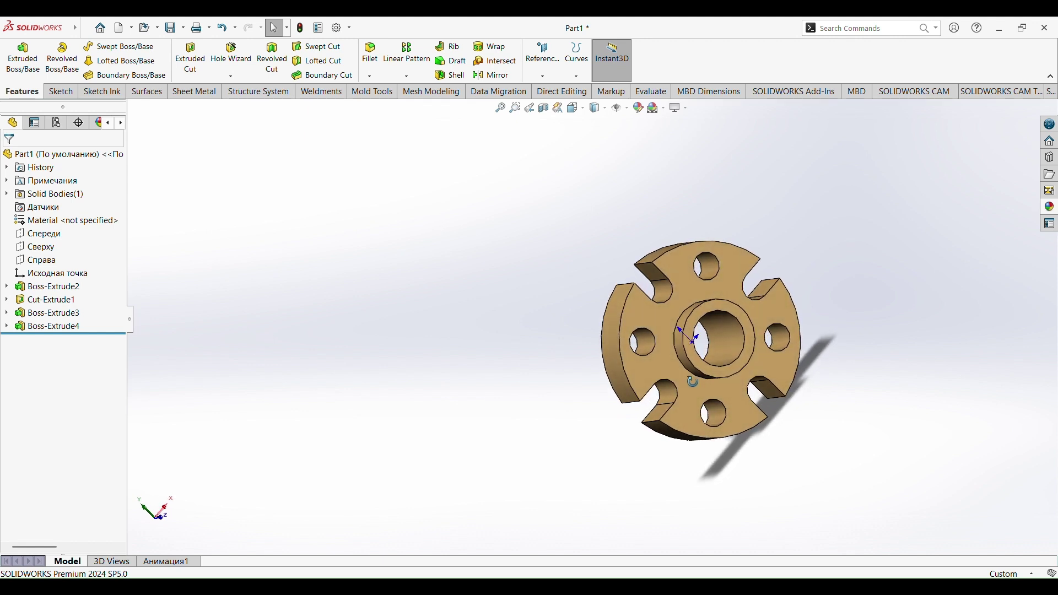
pyautogui.moveTo(841, 158); pyautogui.dragTo(844, 63, button='middle')
pyautogui.moveTo(461, 286); pyautogui.dragTo(579, 208, button='middle')
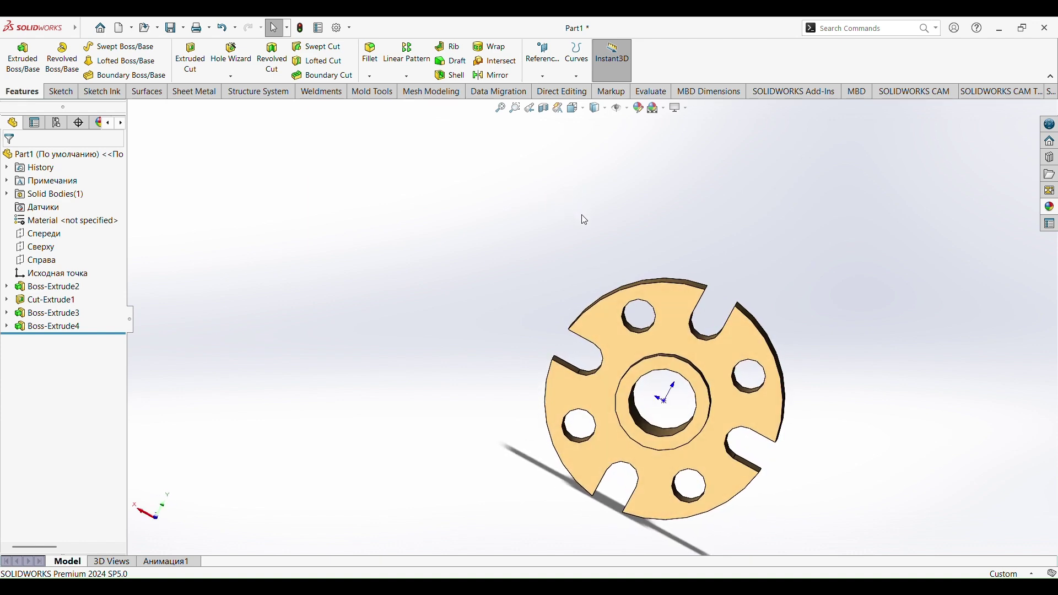
pyautogui.press('f')
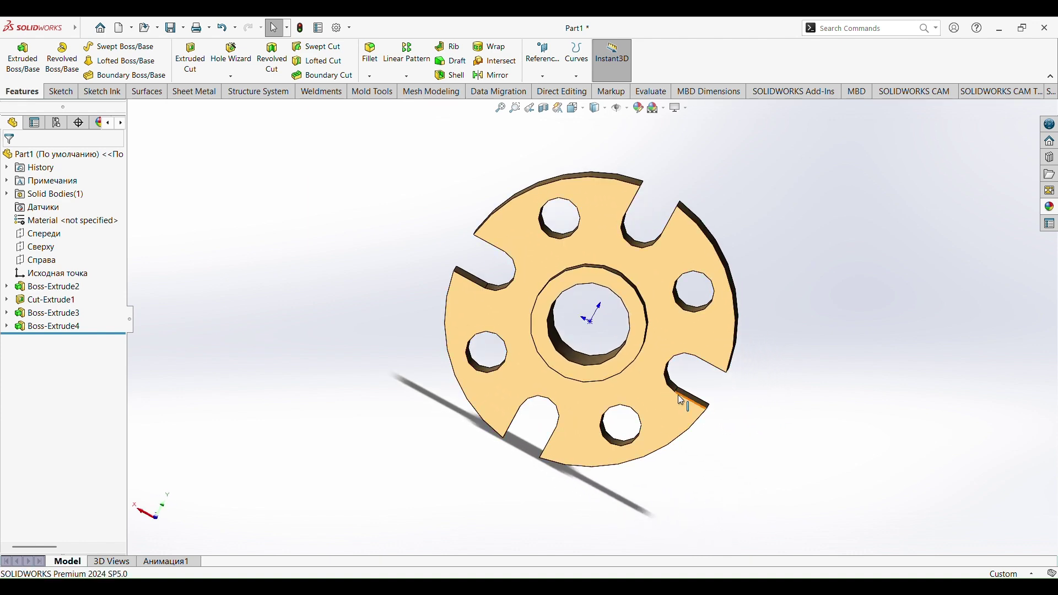
pyautogui.moveTo(756, 406); pyautogui.dragTo(787, 414, button='middle')
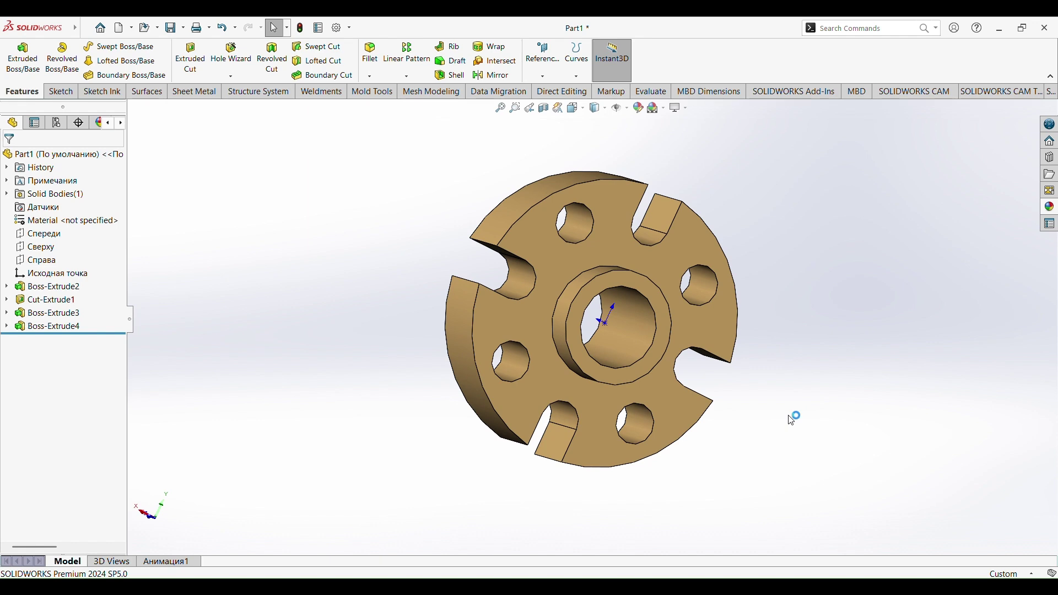
pyautogui.press('super+shift+s')
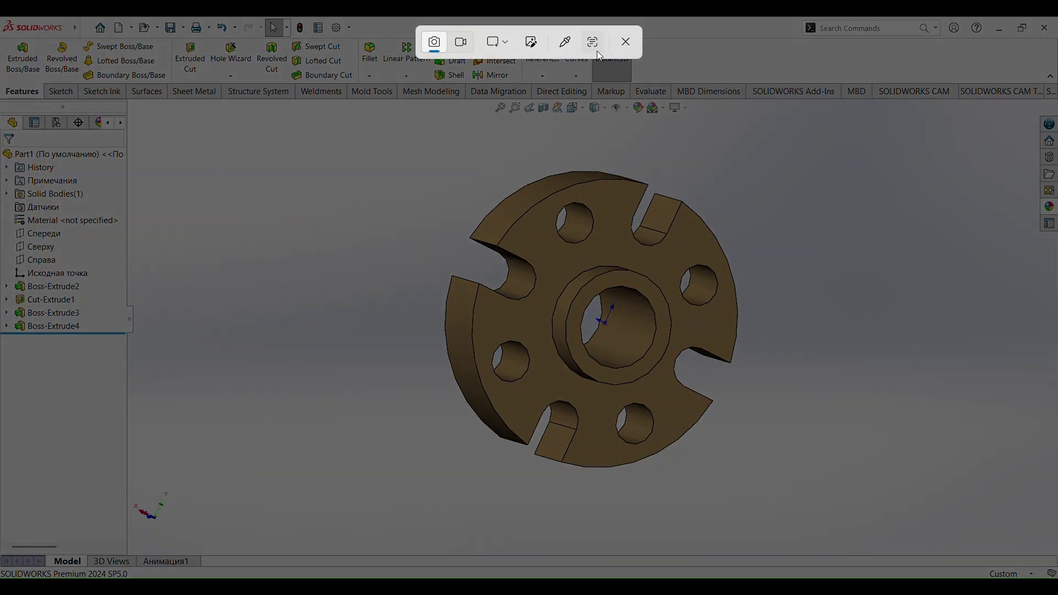
pyautogui.click(626, 44)
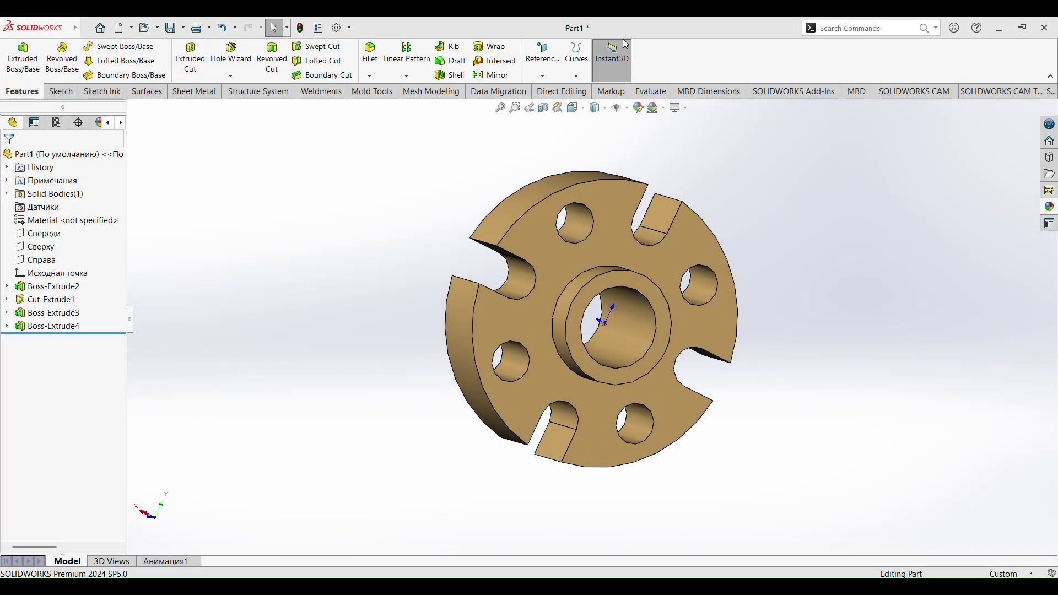